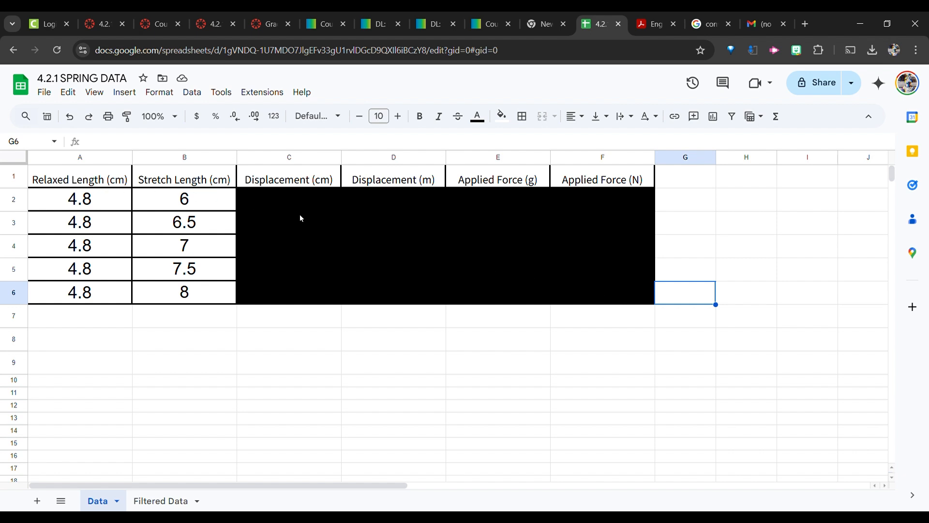
# Examine the displacement formula on the Data sheet and the force-versus-displacement chart on the Filtered Data sheet.
pyautogui.click(286, 204)
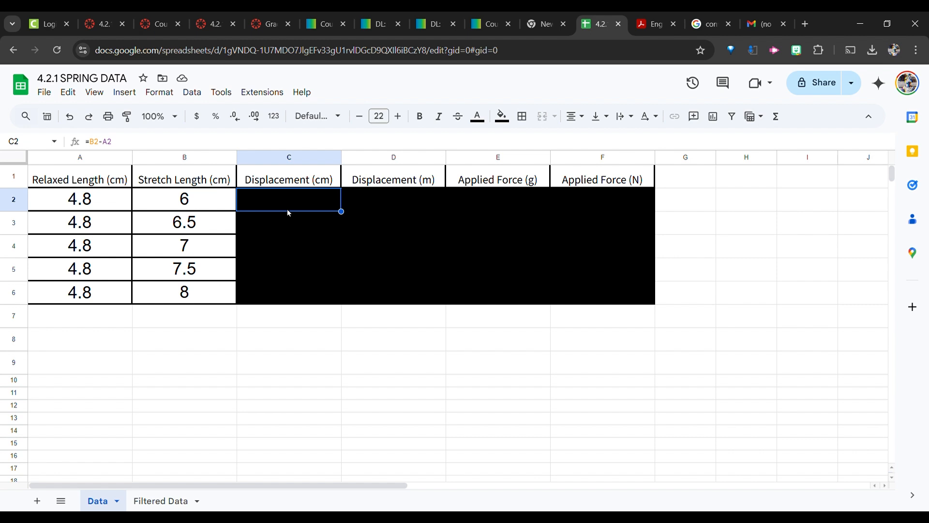
pyautogui.click(463, 340)
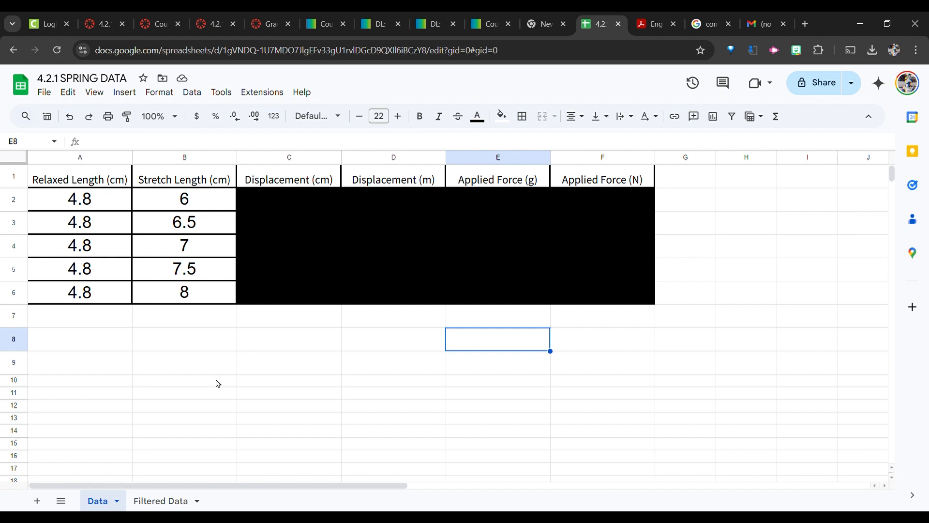
pyautogui.click(168, 500)
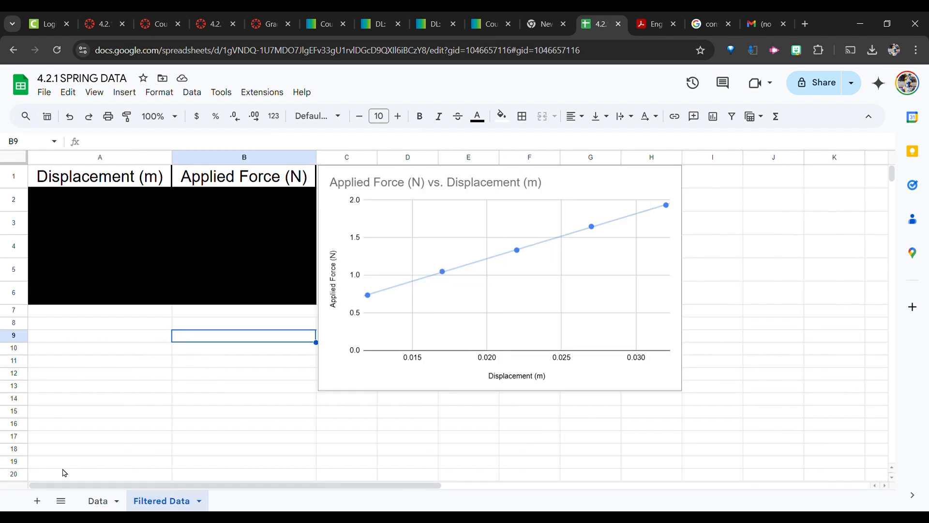
pyautogui.click(97, 501)
pyautogui.click(151, 505)
# Open the chart editor and review the series trendline and its label settings.
pyautogui.click(582, 182)
pyautogui.click(672, 175)
pyautogui.click(683, 193)
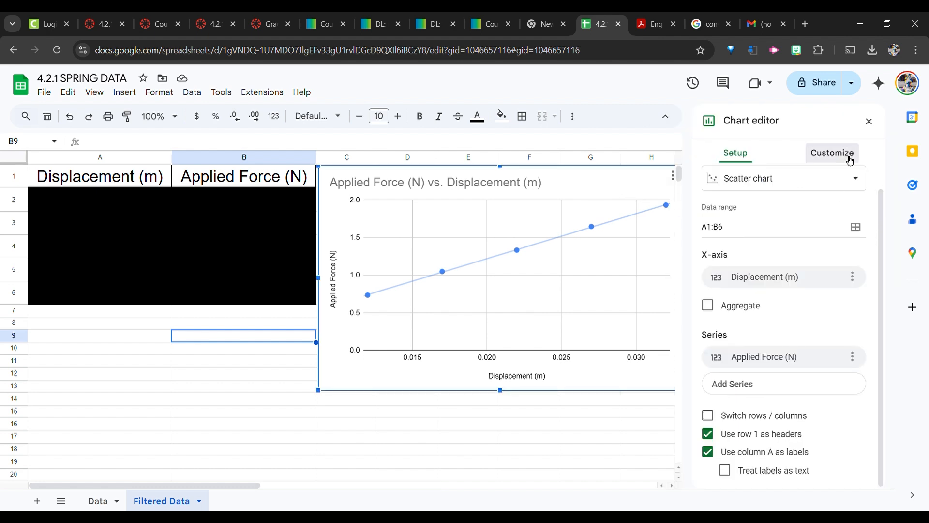
pyautogui.click(832, 153)
pyautogui.click(741, 258)
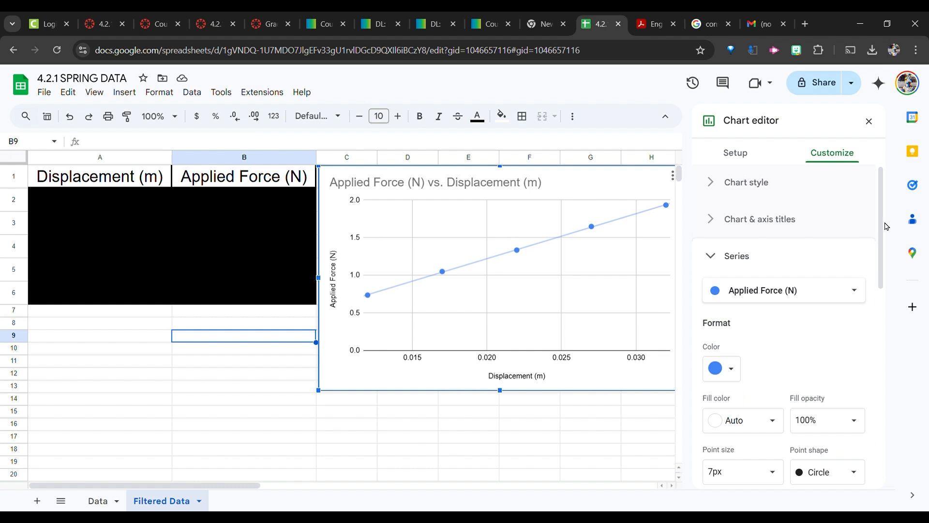
pyautogui.scroll(-6, 885, 227)
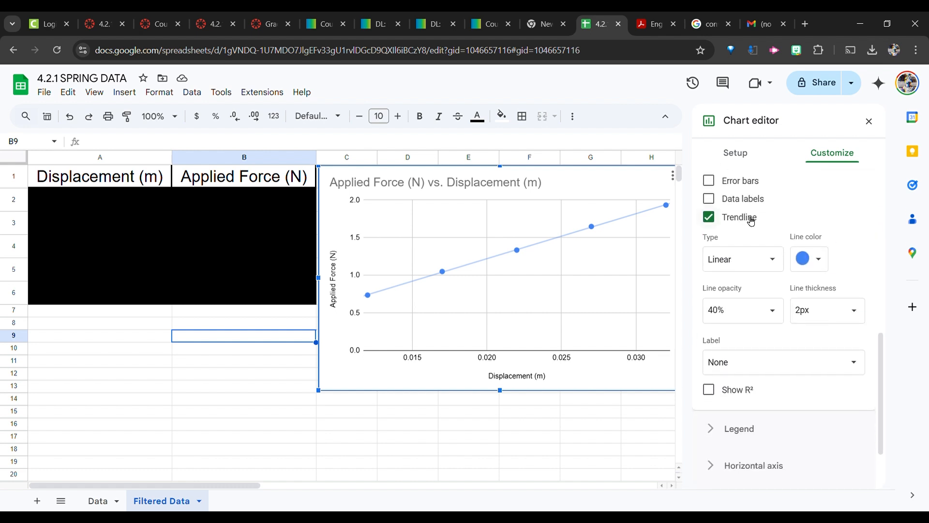
pyautogui.click(667, 207)
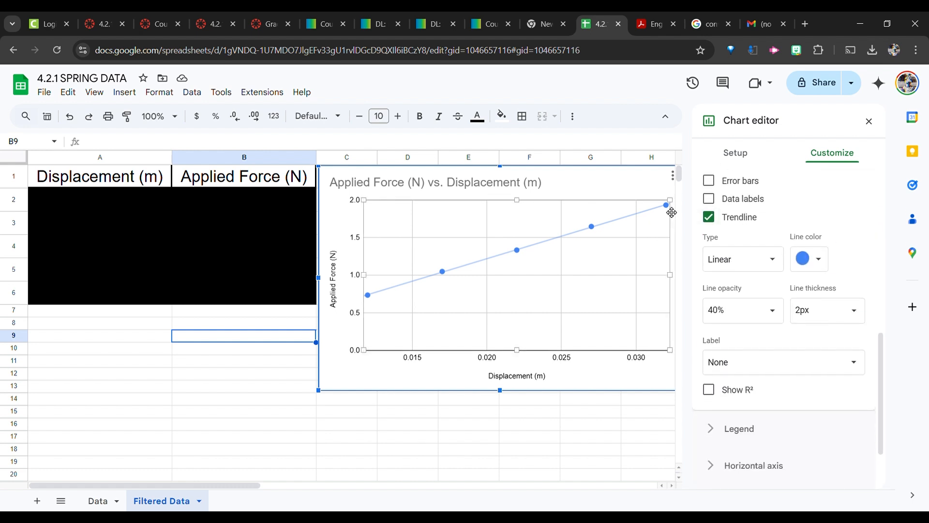
pyautogui.click(733, 366)
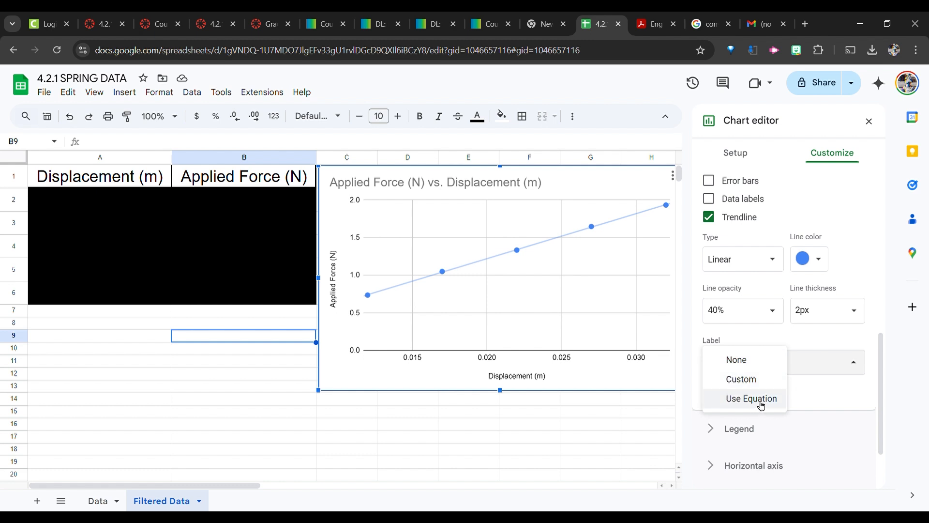
pyautogui.click(847, 368)
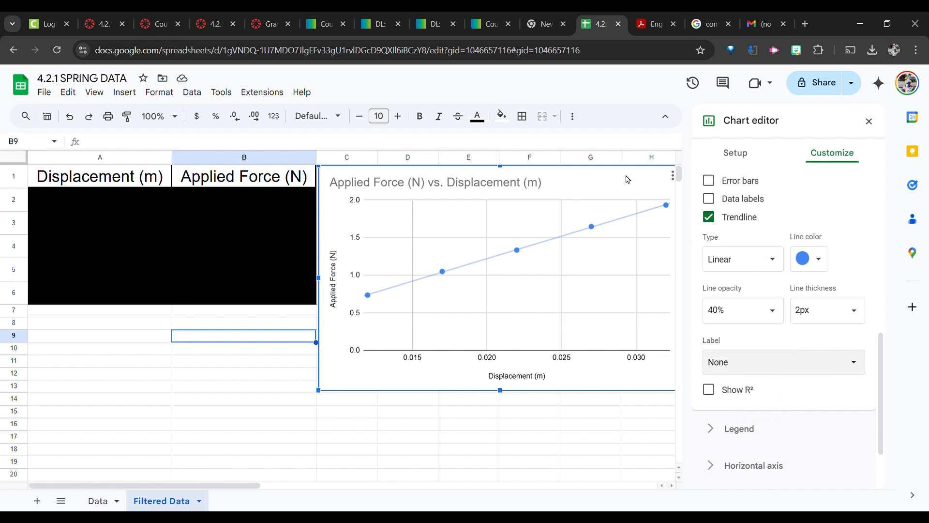
pyautogui.click(535, 239)
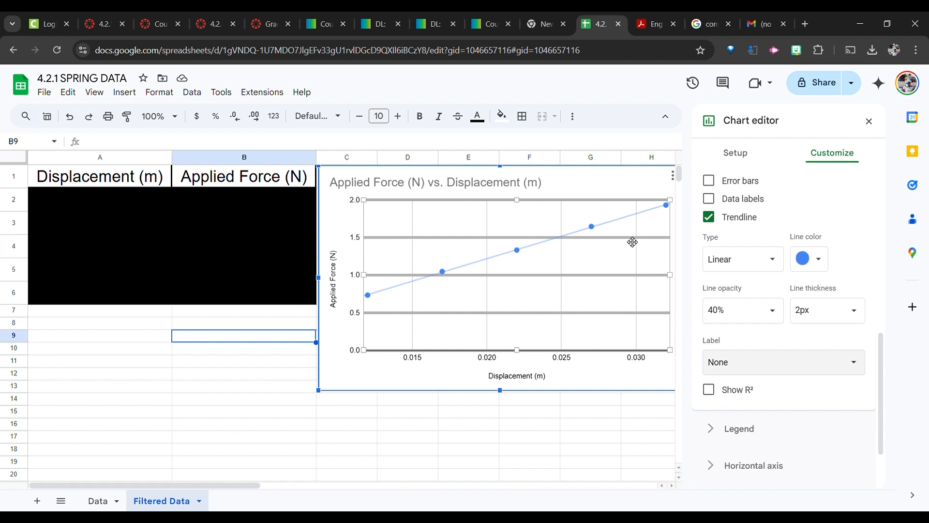
# Create a new blank spreadsheet in a new browser tab via sheets.new.
pyautogui.click(543, 22)
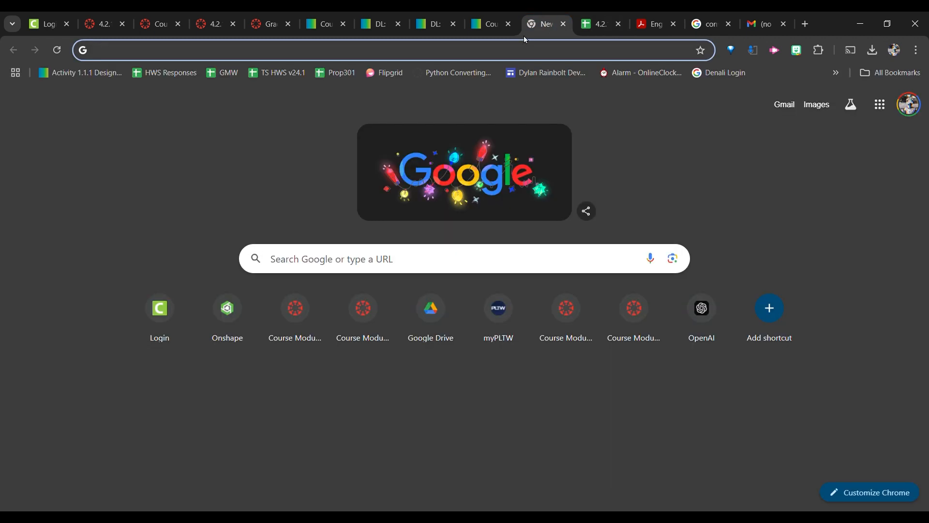
pyautogui.write('sheets.new')
pyautogui.press('Return')
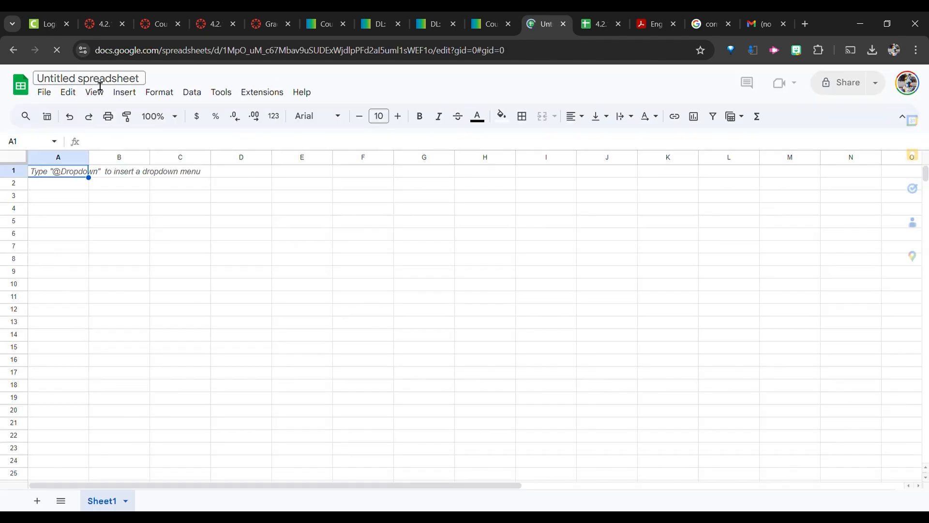
# Rename the new spreadsheet to IED 4.2.1 Spring Simulation.
pyautogui.click(97, 85)
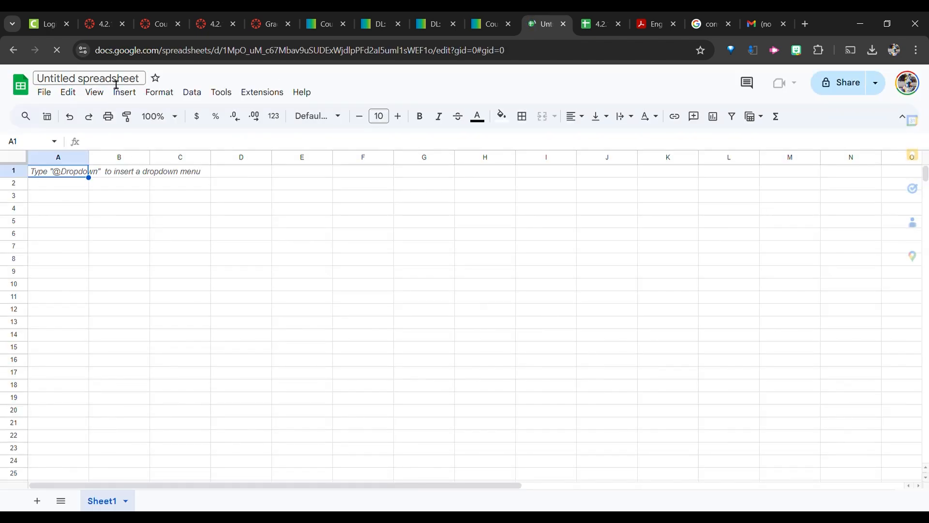
pyautogui.write('4.2.1')
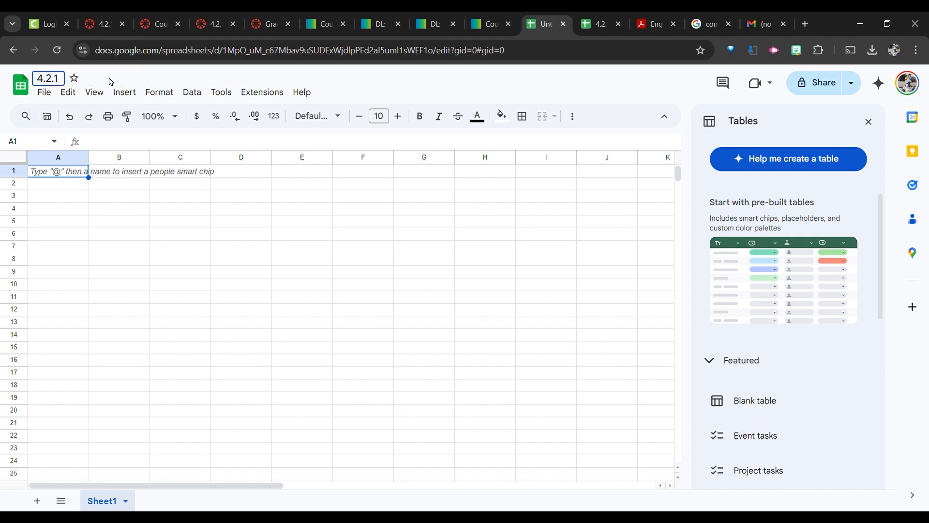
pyautogui.write('IED ')
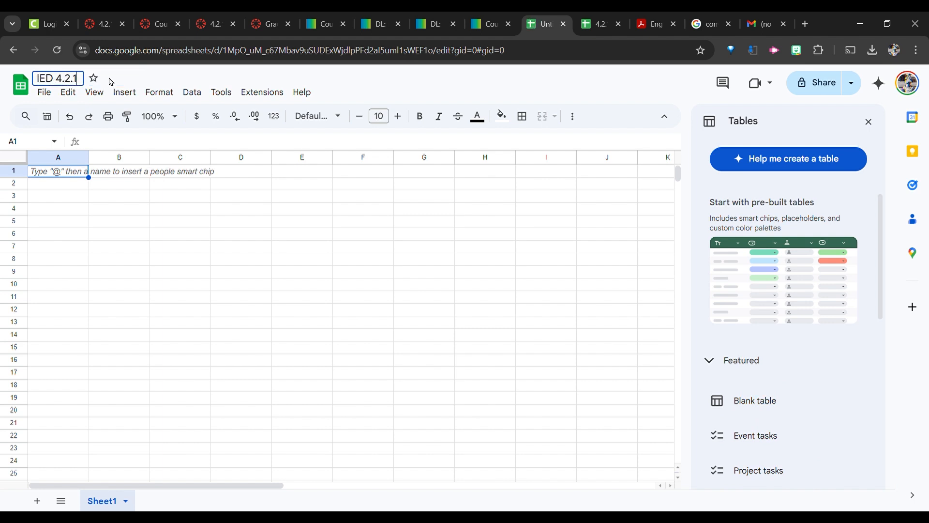
pyautogui.write(' Sprint')
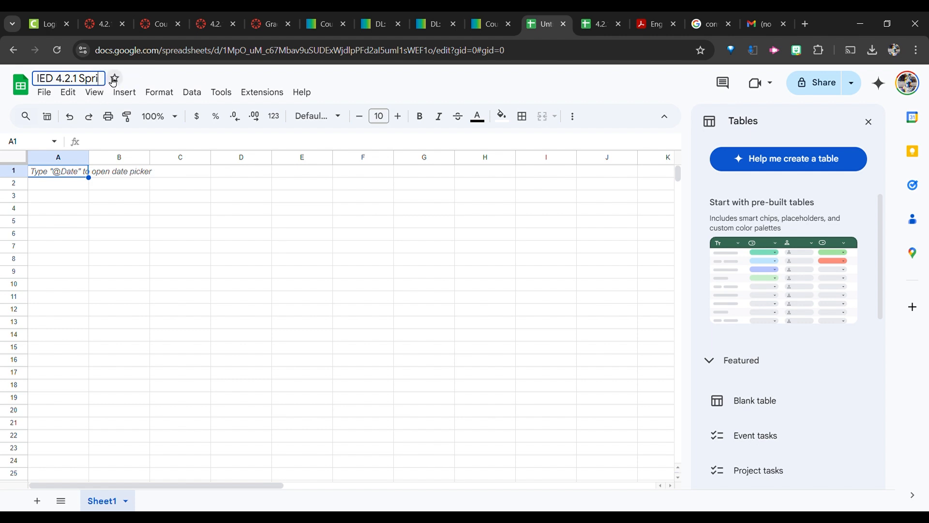
pyautogui.press('BackSpace')
pyautogui.press('BackSpace')
pyautogui.write('ng Simulation')
pyautogui.press('Return')
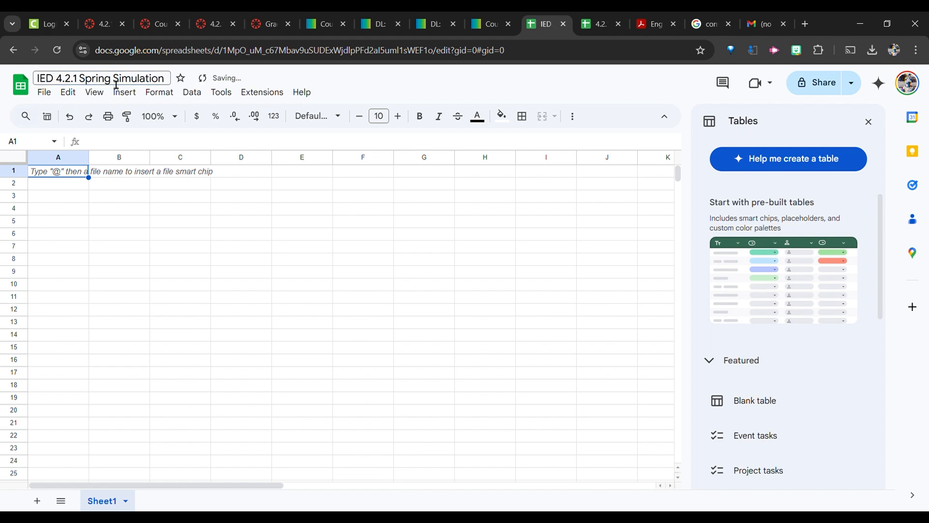
# Copy the header row A1:F1 from the Data sheet of 4.2.1 SPRING DATA and paste it into the new spreadsheet.
pyautogui.click(605, 18)
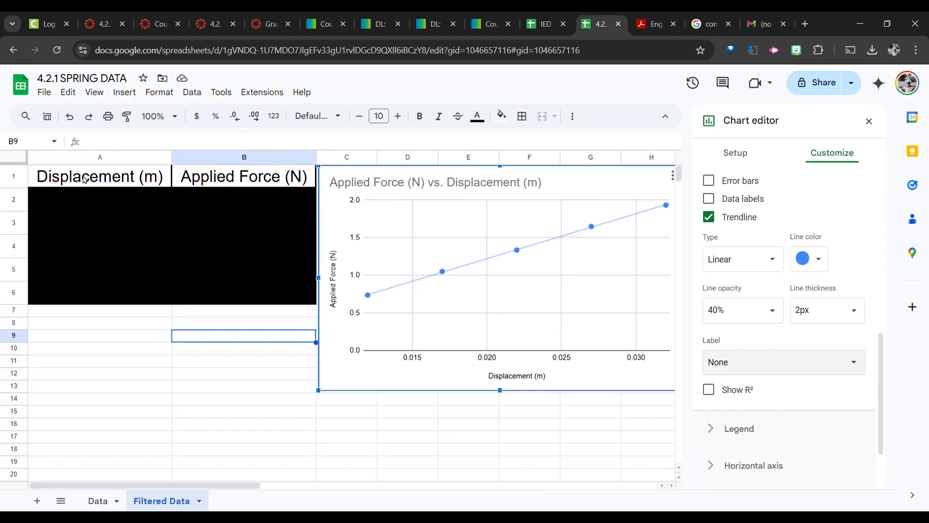
pyautogui.click(93, 502)
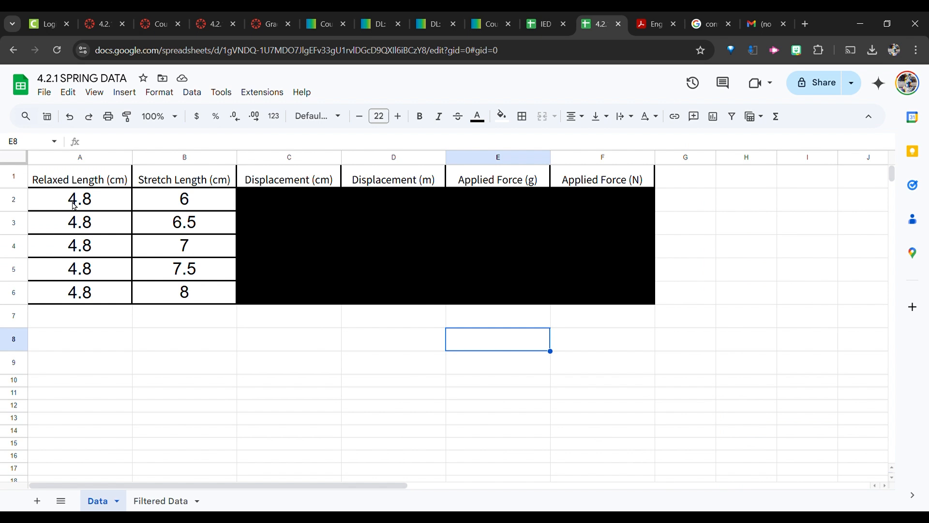
pyautogui.click(88, 178)
pyautogui.keyDown('shift'); pyautogui.click(572, 176); pyautogui.keyUp('shift')
pyautogui.hotkey('ctrl', 'c')
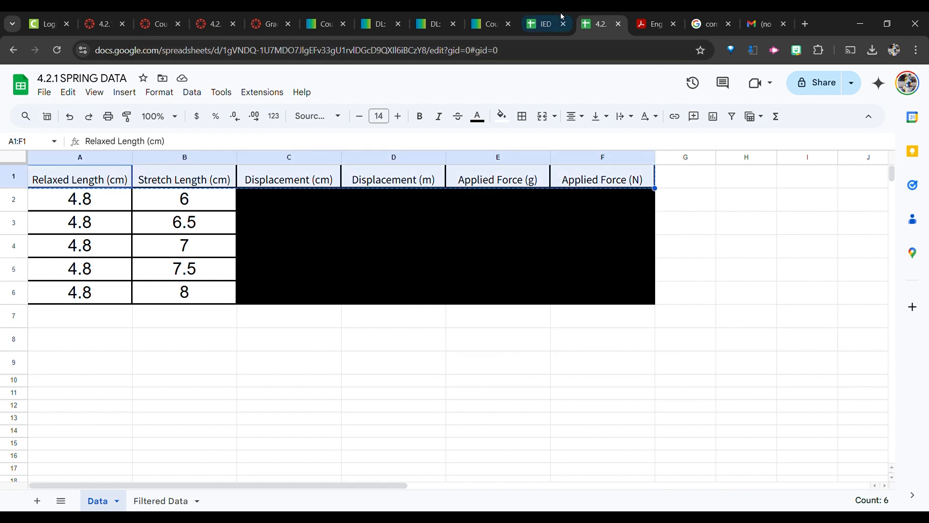
pyautogui.click(562, 17)
pyautogui.hotkey('ctrl', 'v')
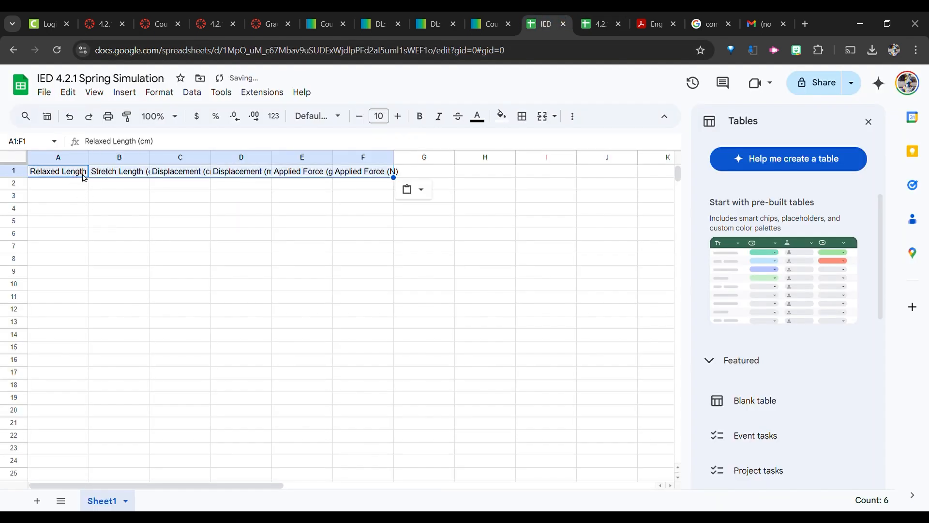
pyautogui.click(66, 160)
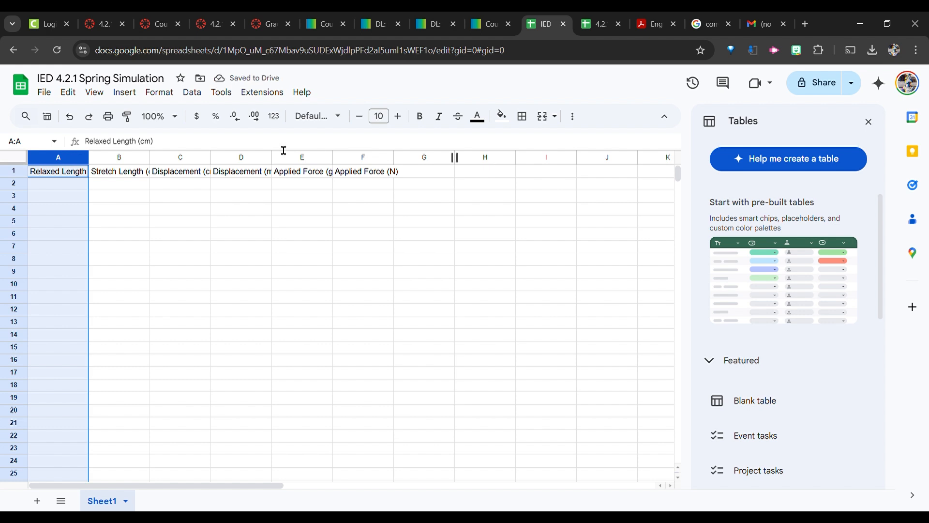
pyautogui.keyDown('shift'); pyautogui.click(394, 158); pyautogui.keyUp('shift')
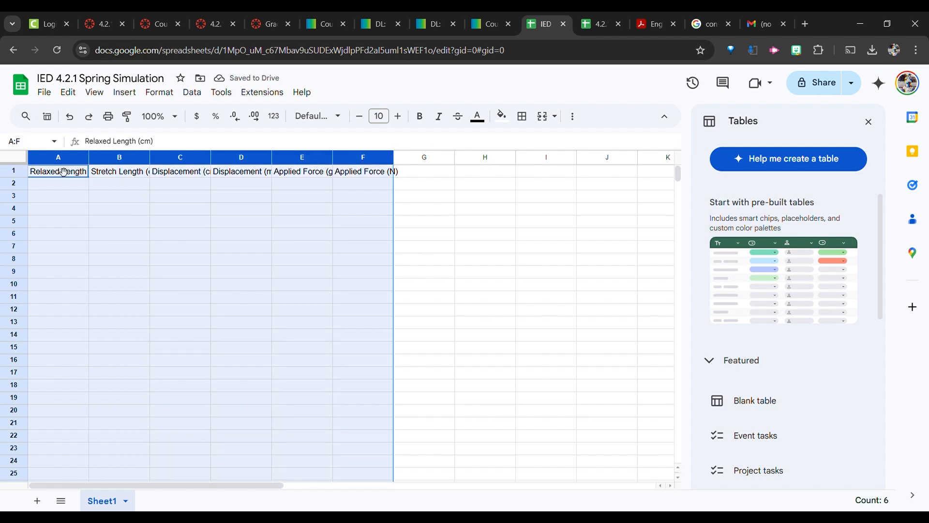
pyautogui.click(52, 207)
pyautogui.hotkey('ctrl', 'space')
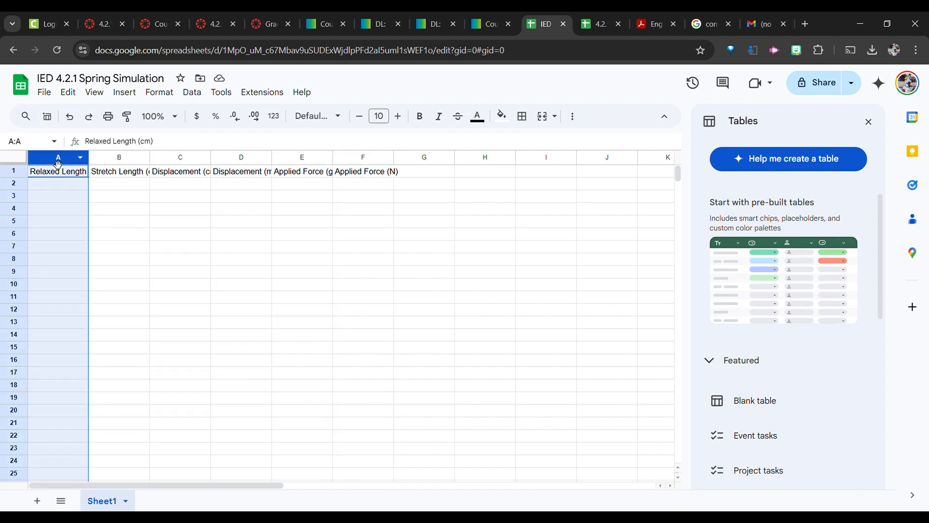
pyautogui.keyDown('shift'); pyautogui.click(364, 161); pyautogui.keyUp('shift')
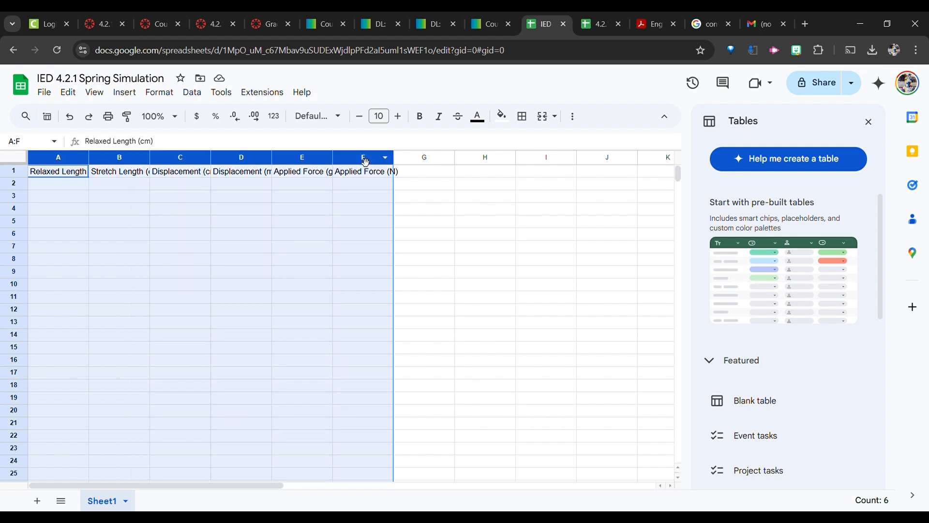
pyautogui.rightClick(365, 162)
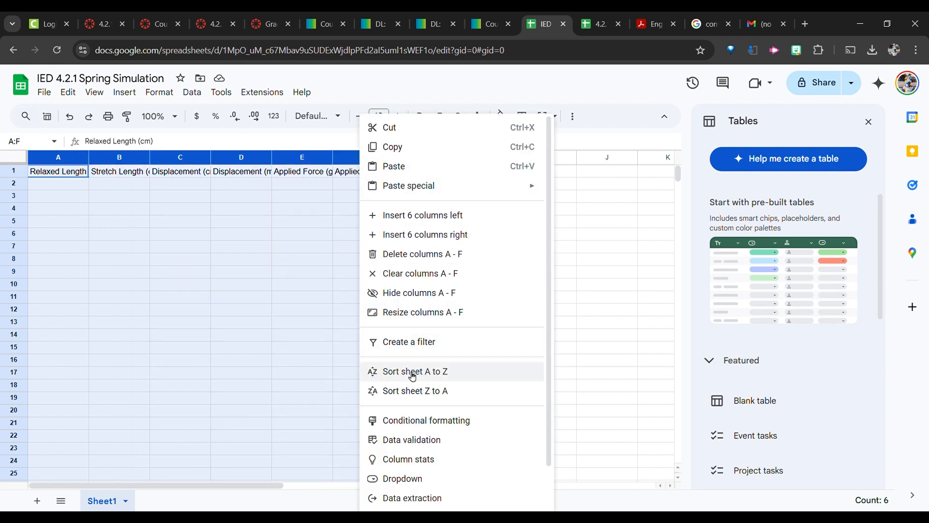
pyautogui.scroll(-2, 420, 422)
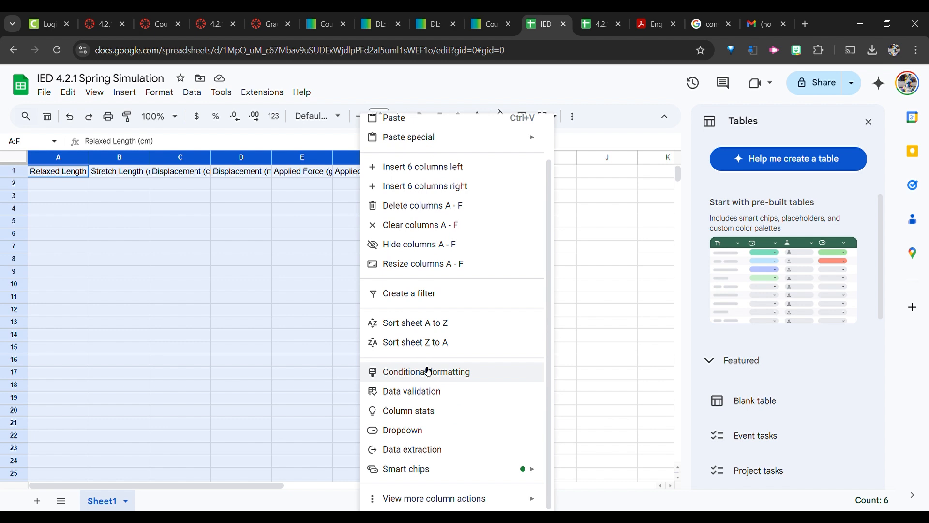
pyautogui.scroll(2, 430, 370)
pyautogui.scroll(-2, 479, 295)
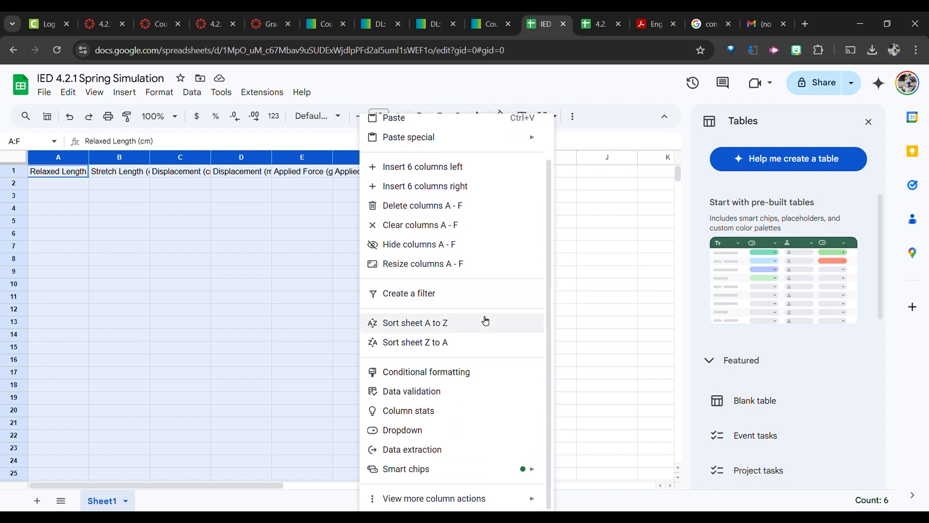
pyautogui.moveTo(455, 506)
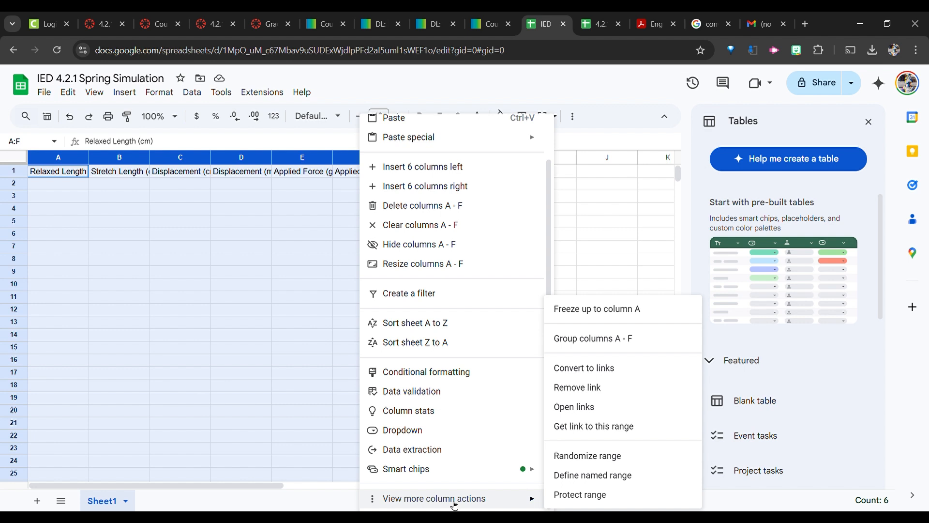
pyautogui.click(235, 221)
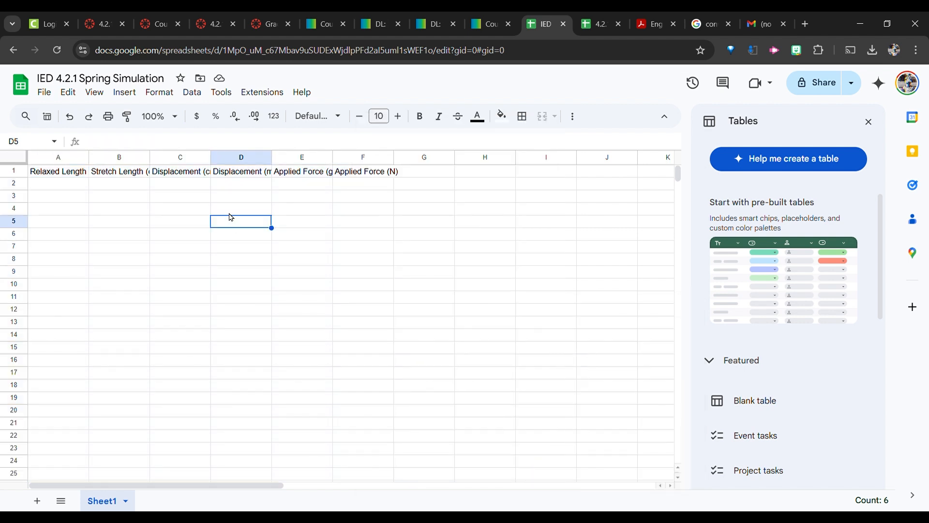
# Widen columns A through F so the header text fits.
pyautogui.click(57, 158)
pyautogui.keyDown('shift'); pyautogui.click(362, 160); pyautogui.keyUp('shift')
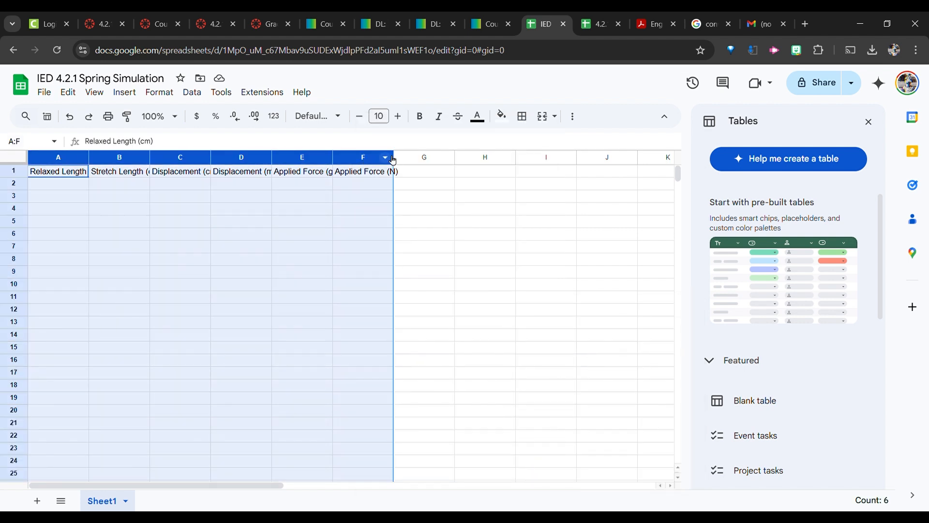
pyautogui.moveTo(394, 158); pyautogui.dragTo(466, 159)
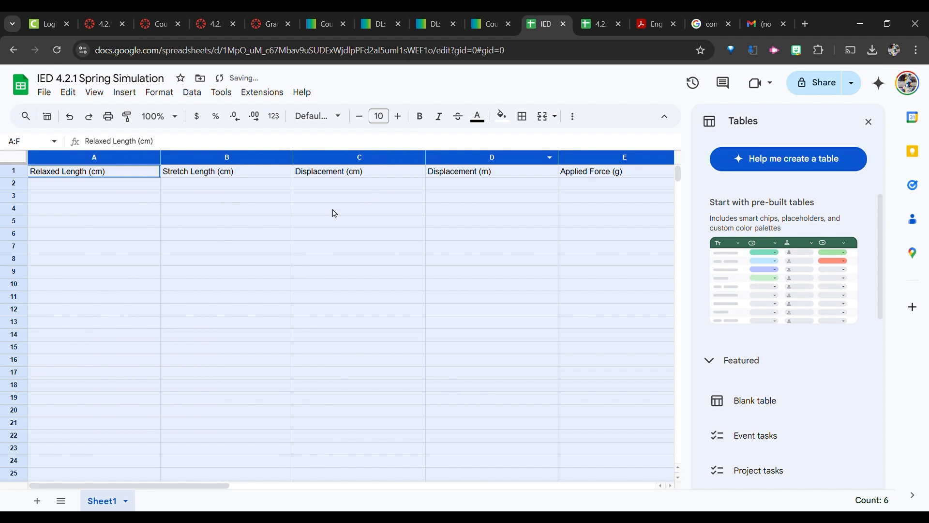
# Close the Tables panel and set the font size of columns A through F to 17.
pyautogui.click(869, 122)
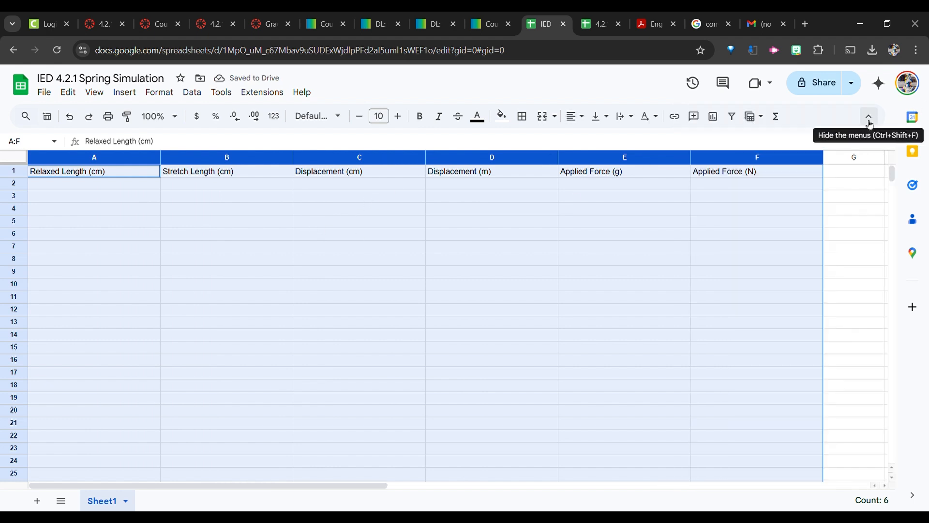
pyautogui.click(400, 120)
pyautogui.click(400, 120)
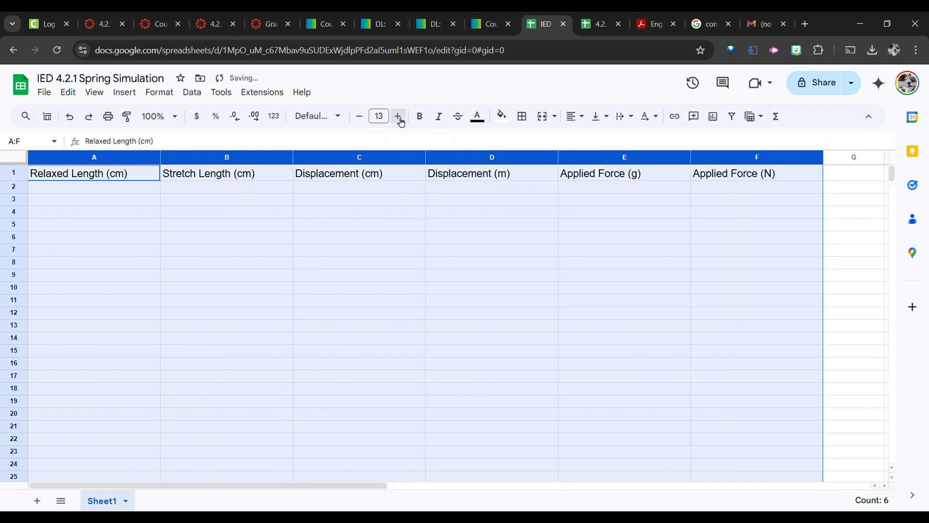
pyautogui.click(400, 119)
pyautogui.click(400, 120)
pyautogui.click(401, 119)
pyautogui.click(400, 120)
pyautogui.click(400, 120)
pyautogui.click(400, 119)
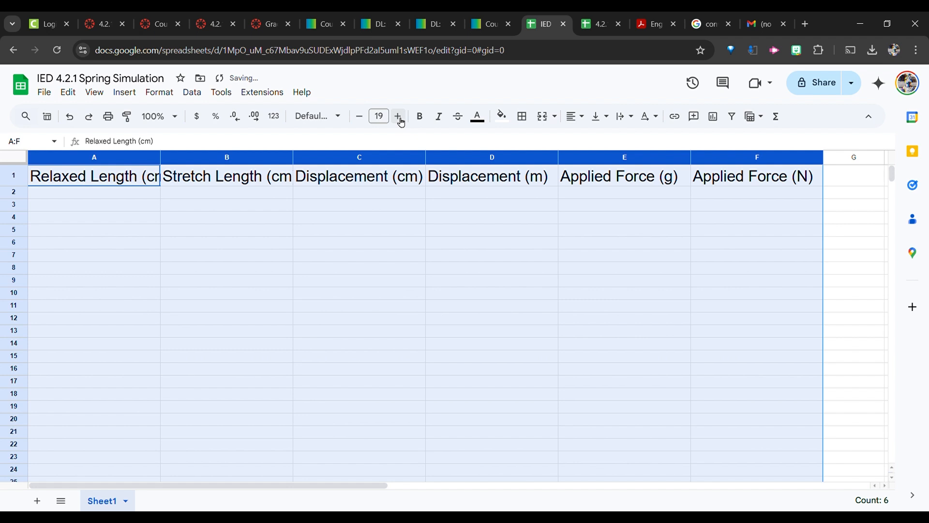
pyautogui.click(361, 118)
pyautogui.click(361, 118)
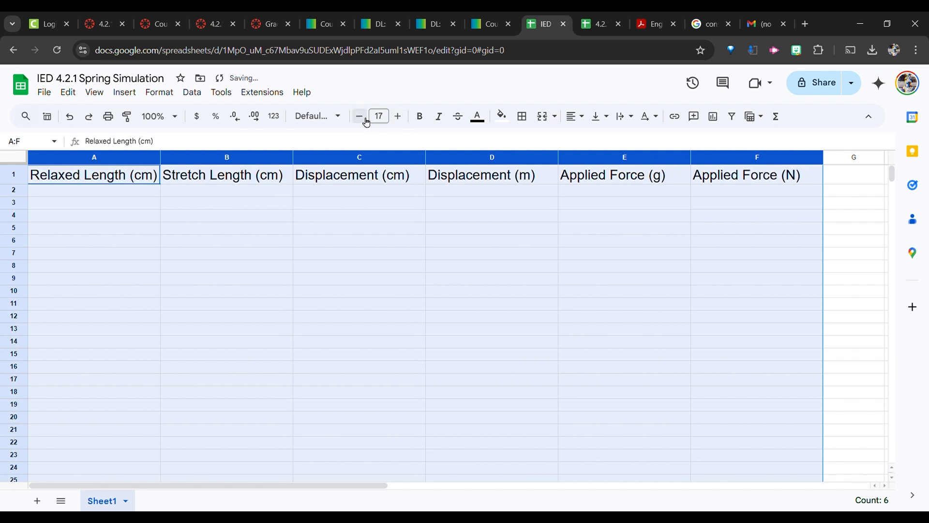
# Apply thick all-around borders to the table range A1:F6 after comparing with the original data sheet.
pyautogui.click(113, 182)
pyautogui.click(594, 28)
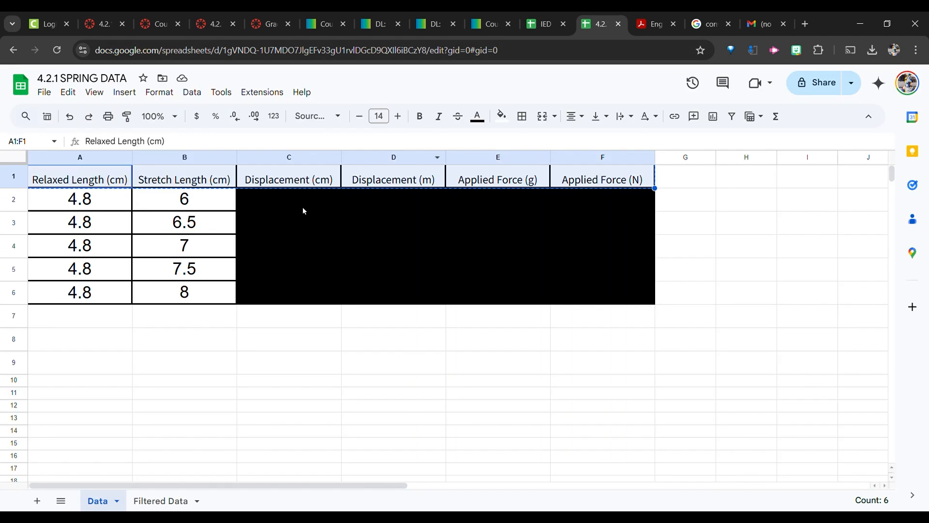
pyautogui.click(550, 23)
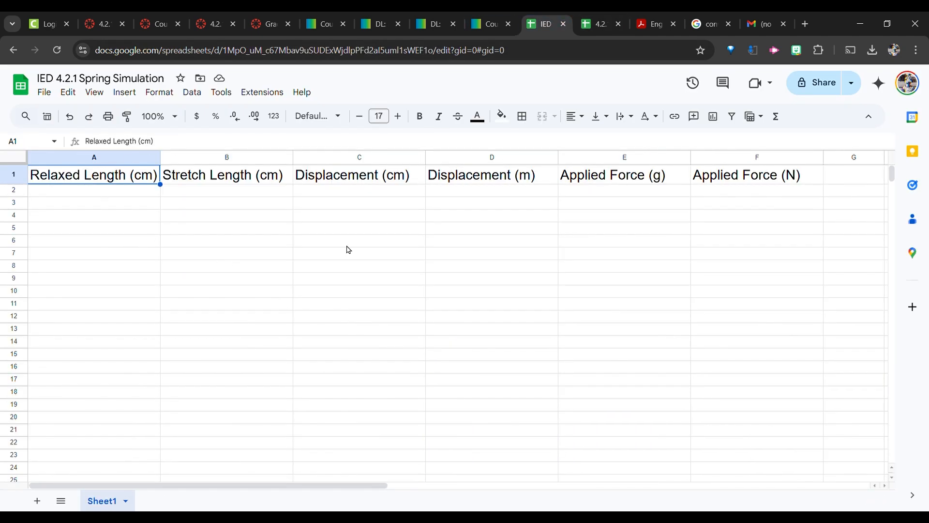
pyautogui.keyDown('shift'); pyautogui.click(715, 247); pyautogui.keyUp('shift')
pyautogui.click(522, 116)
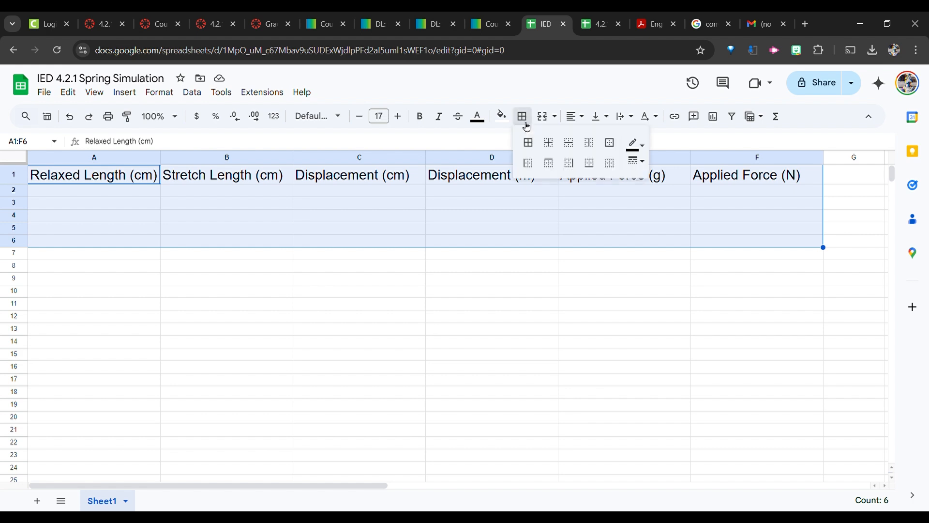
pyautogui.click(531, 145)
pyautogui.click(636, 160)
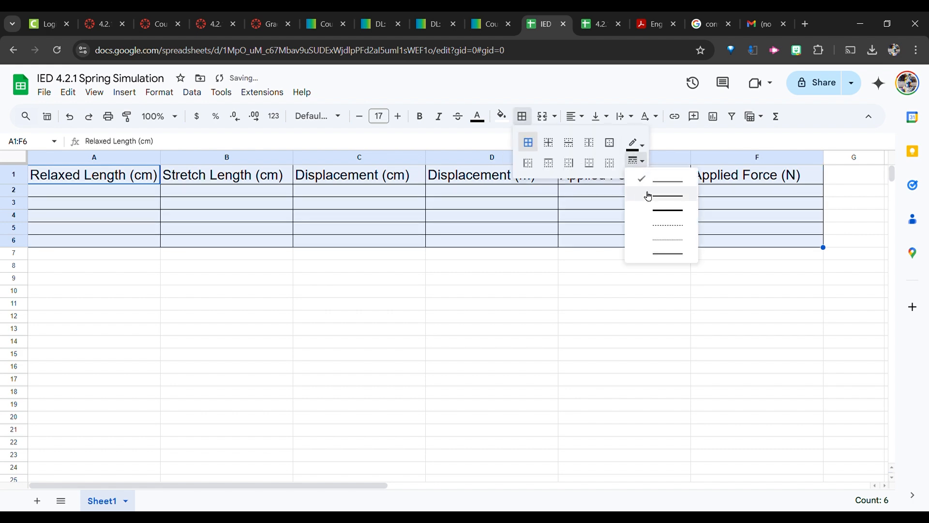
pyautogui.click(657, 199)
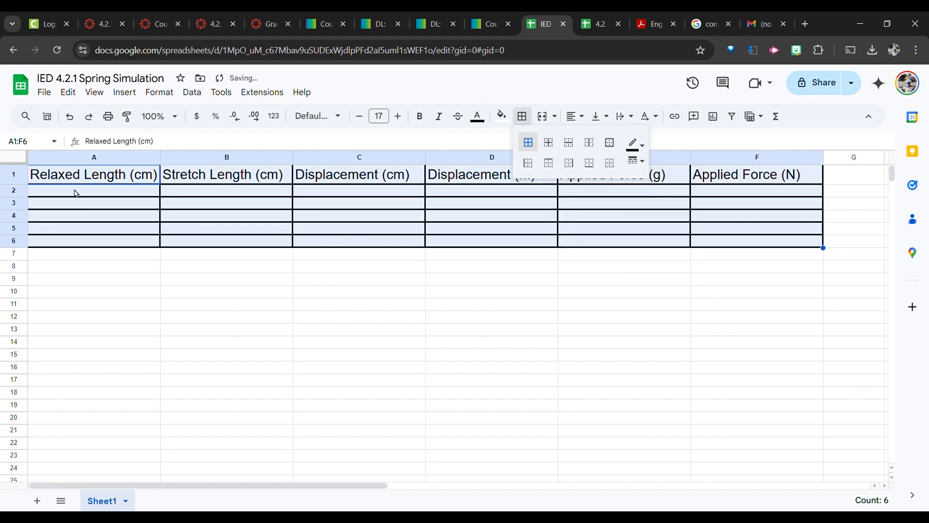
# Increase the height of rows 2 through 6.
pyautogui.click(13, 190)
pyautogui.keyDown('shift'); pyautogui.click(14, 241); pyautogui.keyUp('shift')
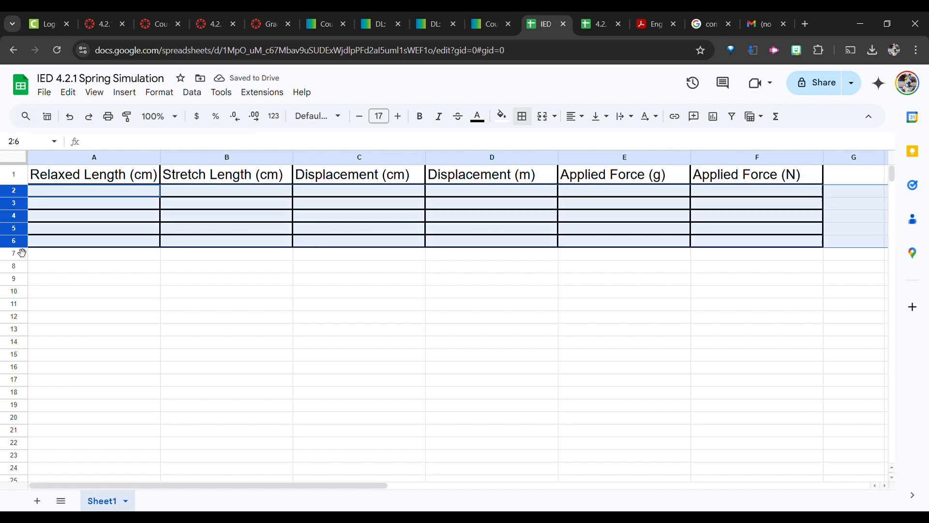
pyautogui.moveTo(15, 247); pyautogui.dragTo(17, 265)
pyautogui.click(119, 201)
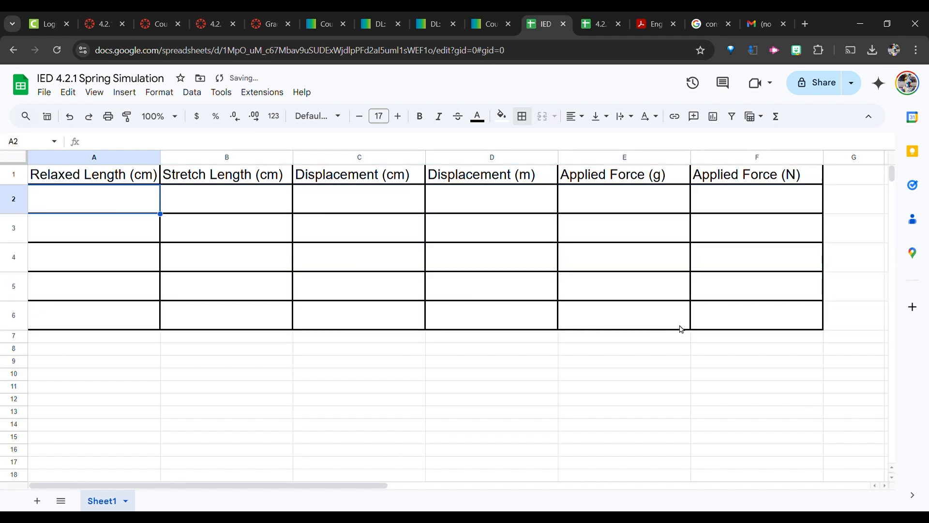
# Center the contents of A1:F6 both horizontally and vertically.
pyautogui.click(121, 174)
pyautogui.keyDown('shift'); pyautogui.click(738, 314); pyautogui.keyUp('shift')
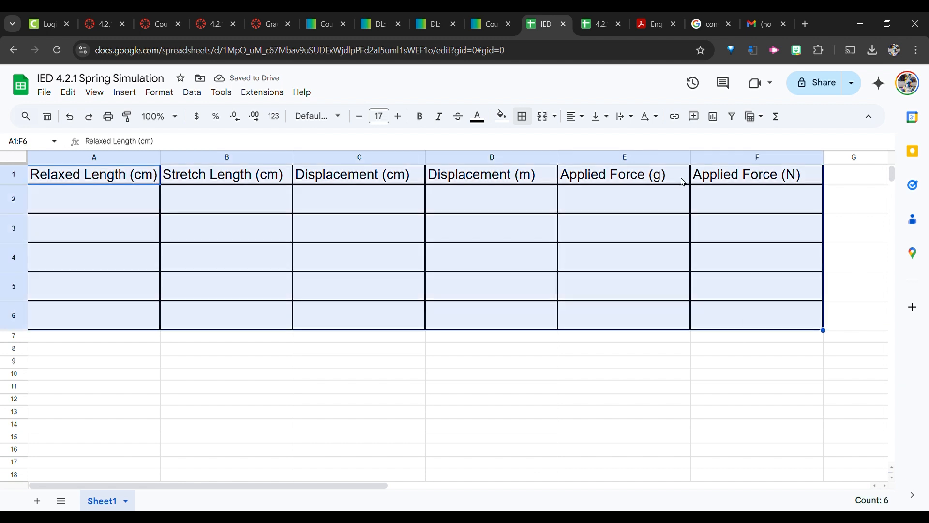
pyautogui.click(576, 116)
pyautogui.click(587, 141)
pyautogui.click(600, 117)
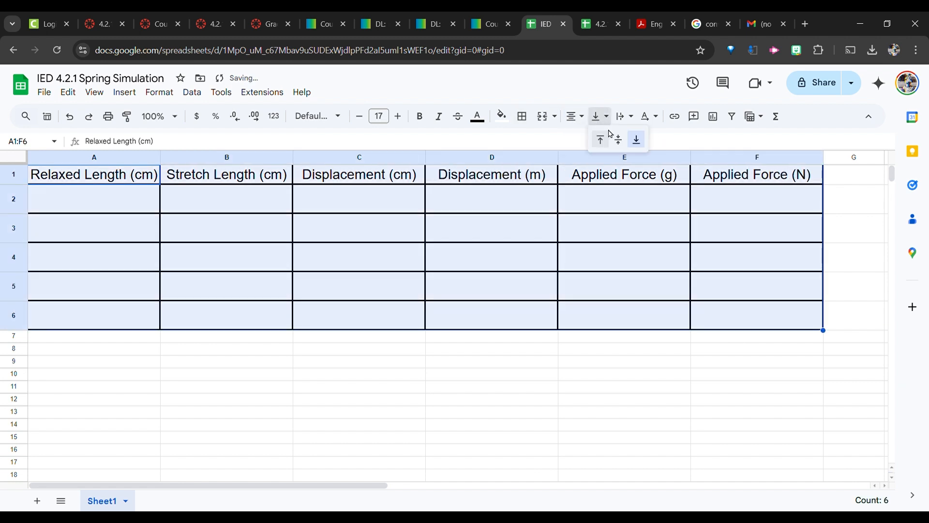
pyautogui.click(620, 142)
pyautogui.click(442, 226)
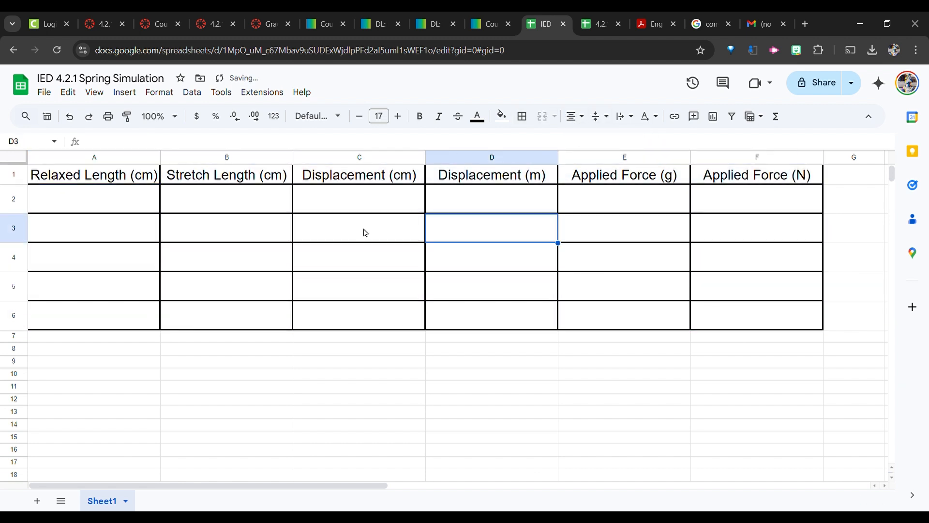
# Enter 4.8 as the relaxed length in A2 and fill it down to A6.
pyautogui.click(132, 207)
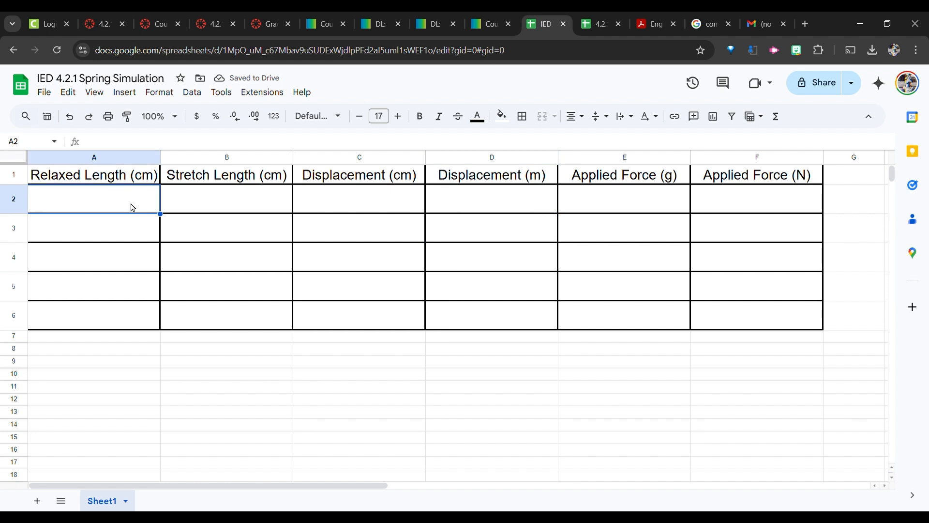
pyautogui.write('4.8')
pyautogui.press('Return')
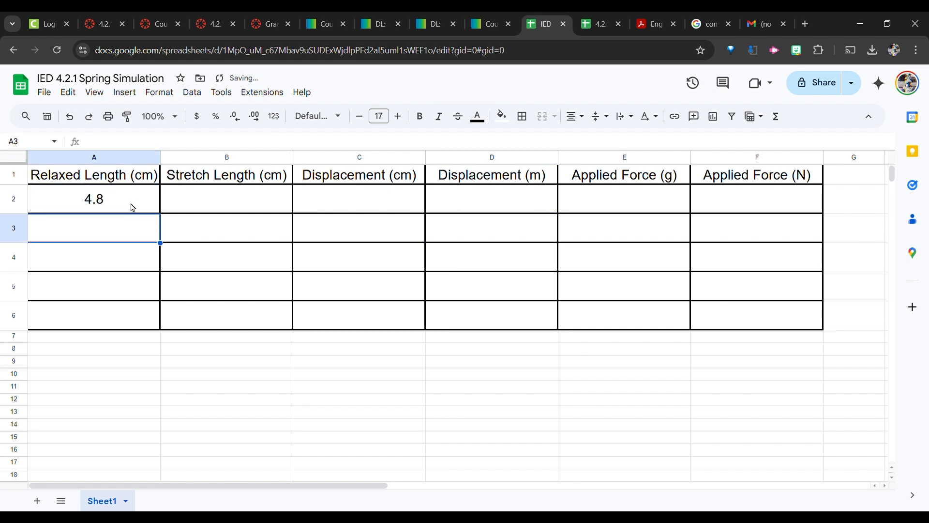
pyautogui.click(132, 207)
pyautogui.moveTo(161, 215); pyautogui.dragTo(161, 325)
pyautogui.click(207, 210)
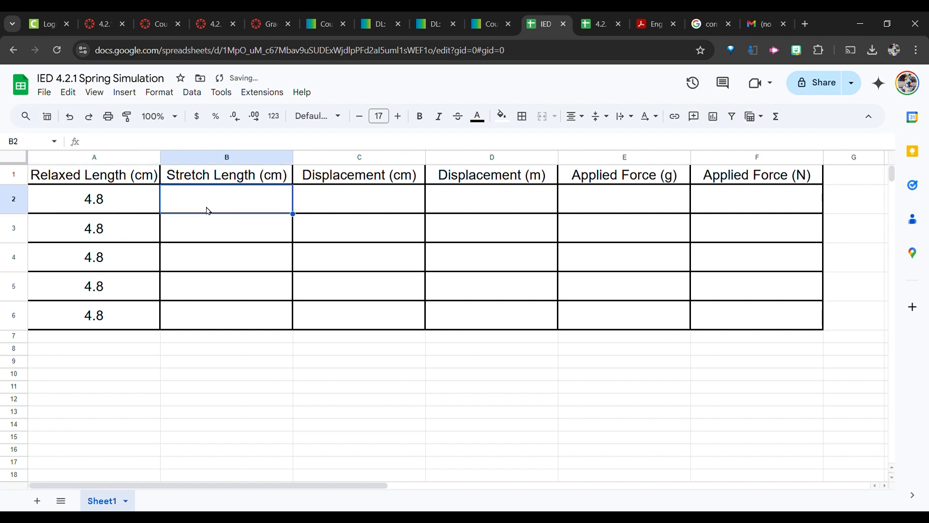
# Open the Lab screen of the Masses and Springs: Basics simulation and hang the 100 g mass on the spring.
pyautogui.click(212, 175)
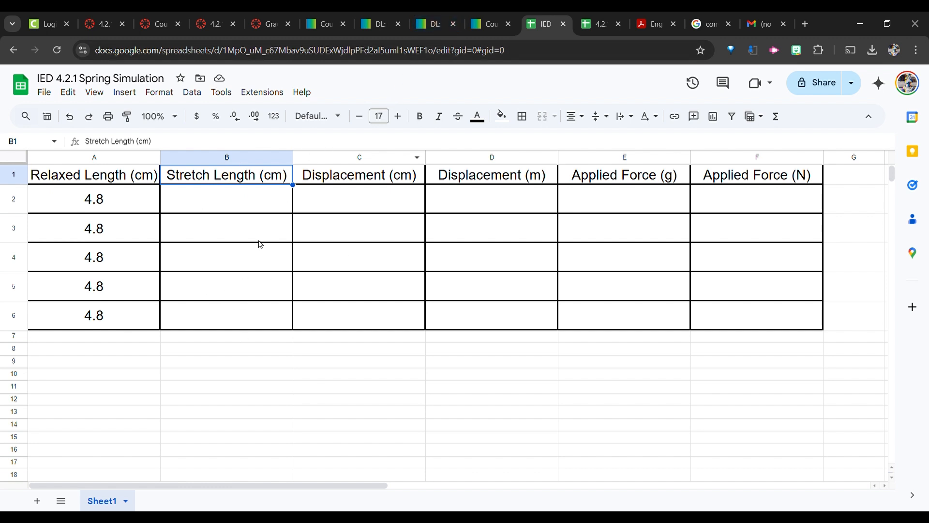
pyautogui.click(436, 19)
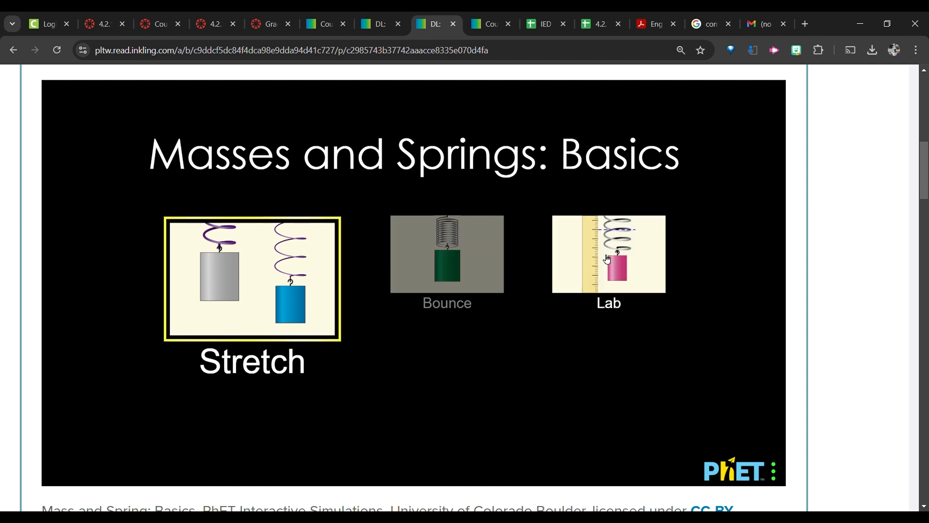
pyautogui.click(627, 245)
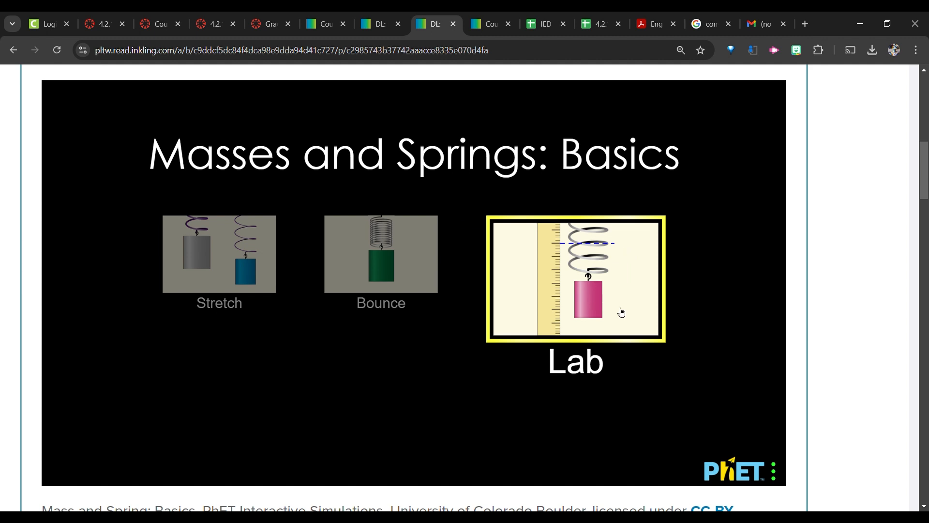
pyautogui.click(635, 294)
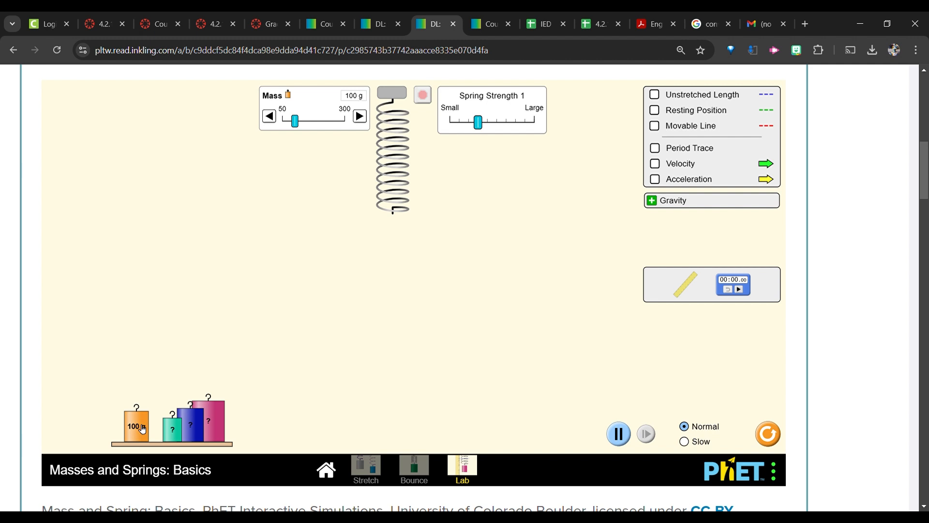
pyautogui.moveTo(142, 430); pyautogui.dragTo(283, 325)
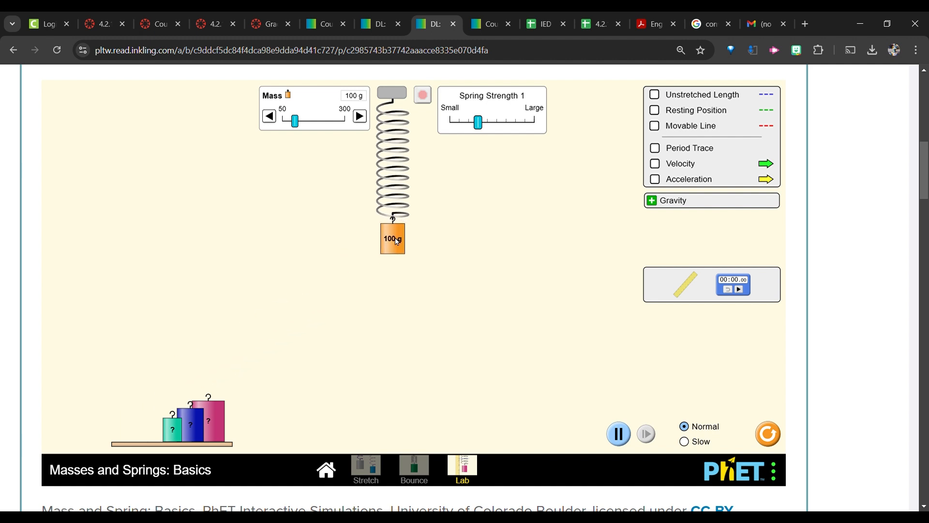
pyautogui.moveTo(391, 249); pyautogui.dragTo(398, 301)
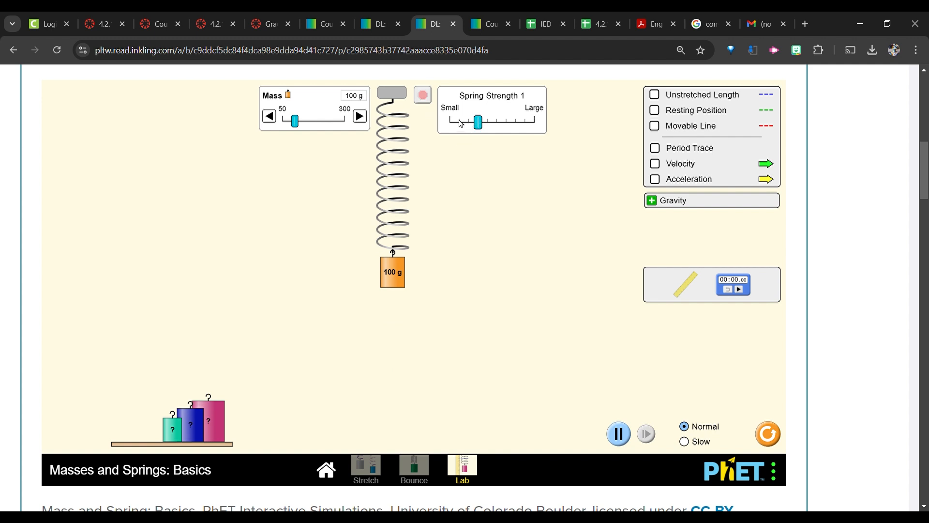
# Turn on Unstretched Length, Resting Position and Movable Line, and place the ruler beside the spring.
pyautogui.click(656, 95)
pyautogui.click(655, 110)
pyautogui.click(656, 126)
pyautogui.click(683, 289)
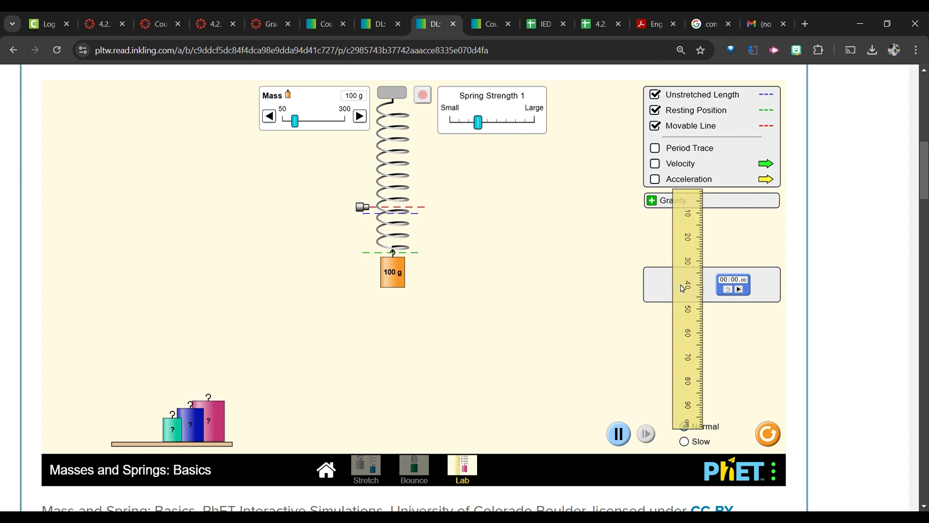
pyautogui.moveTo(682, 289); pyautogui.dragTo(379, 199)
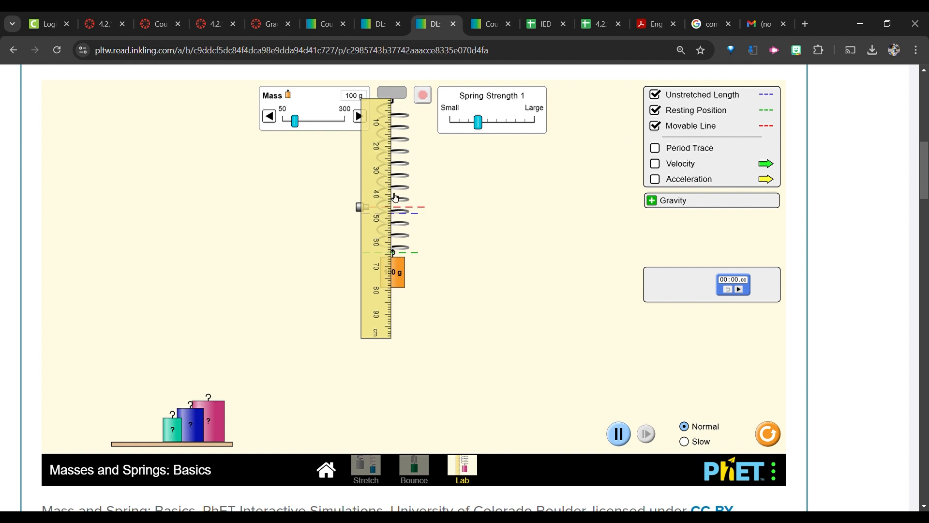
pyautogui.click(547, 16)
pyautogui.click(195, 204)
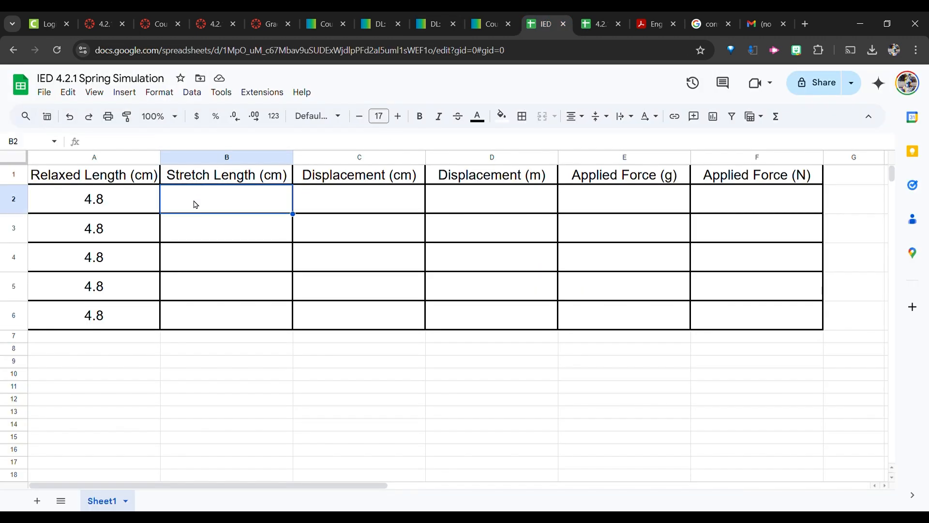
pyautogui.click(116, 210)
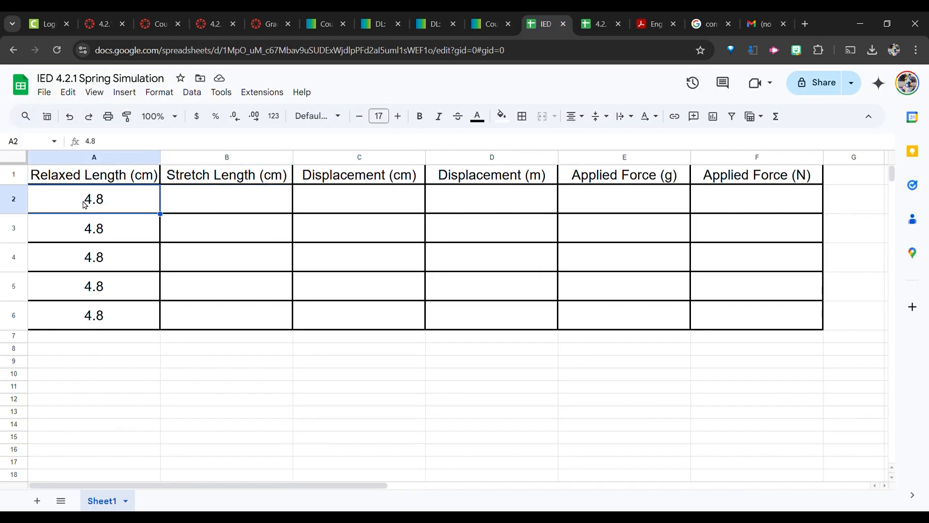
pyautogui.click(492, 24)
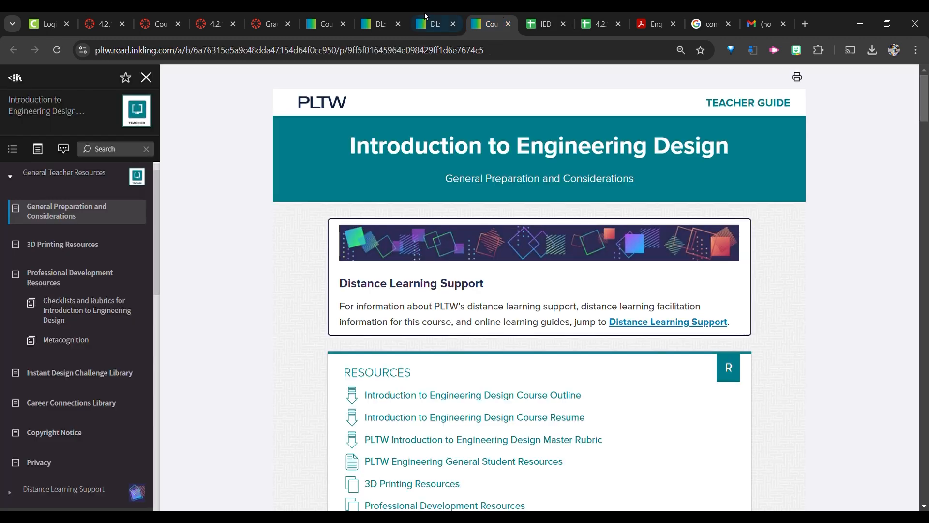
pyautogui.click(436, 23)
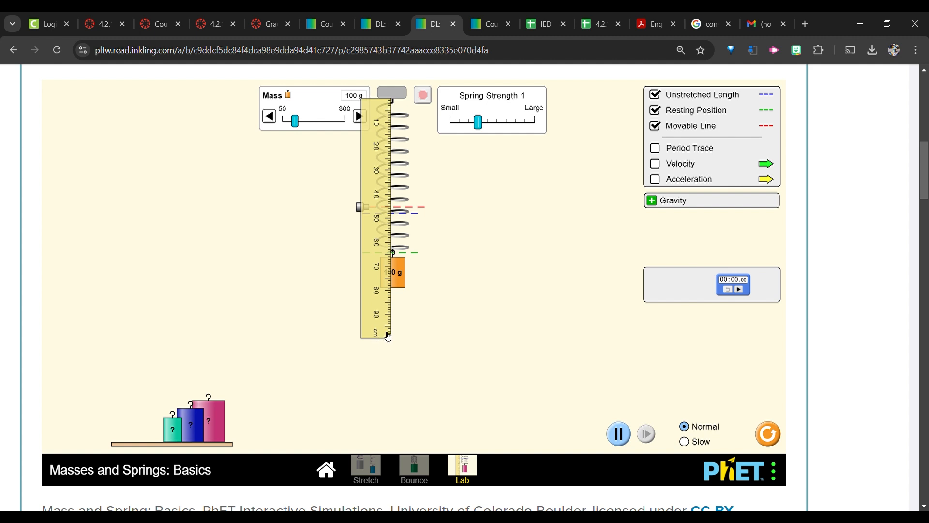
# Enter 6.0 as the stretch length in B2 of the spreadsheet.
pyautogui.click(547, 23)
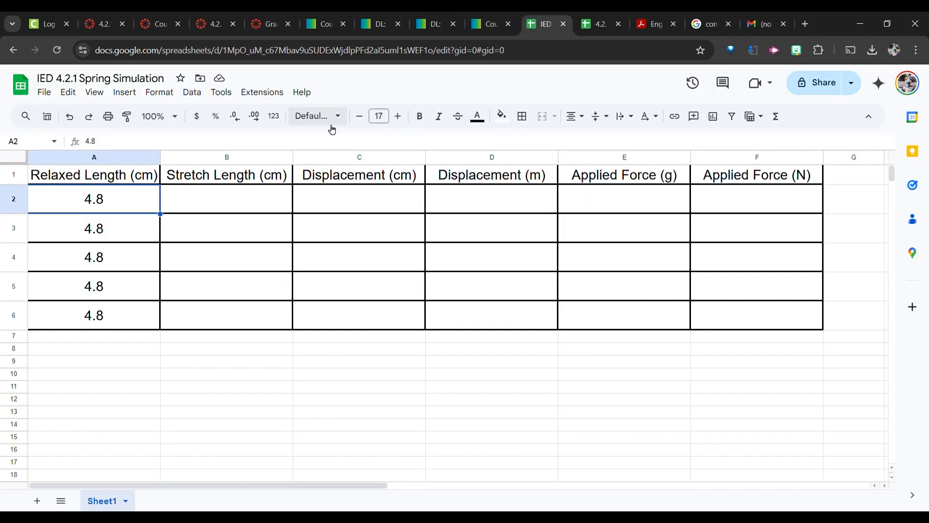
pyautogui.click(255, 204)
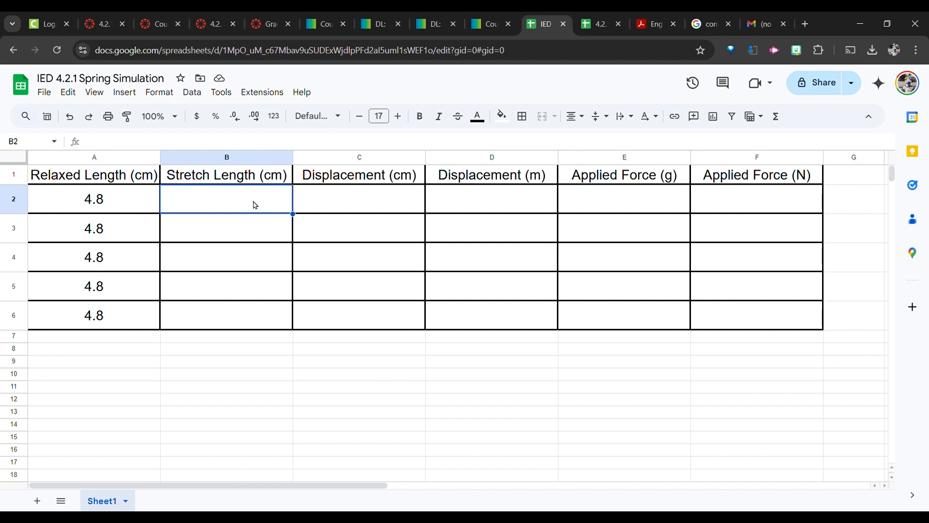
pyautogui.write('6.0')
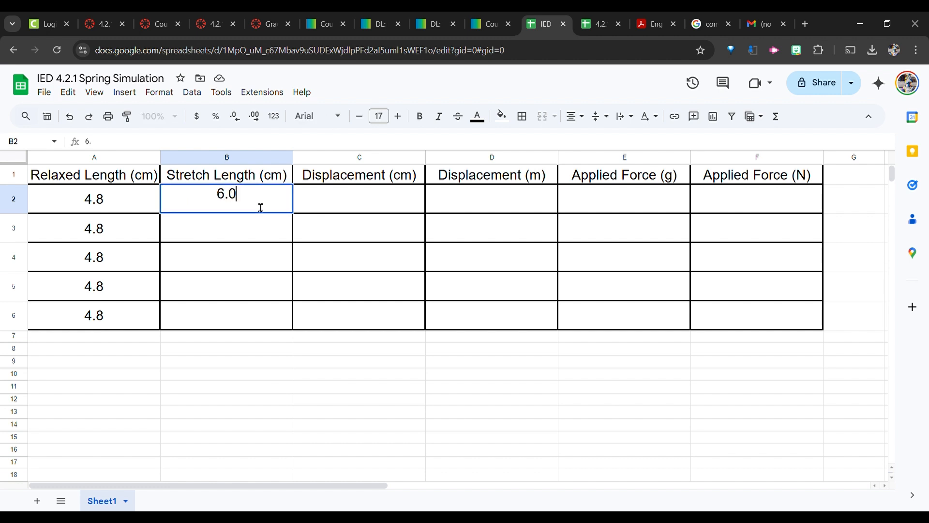
pyautogui.press('Return')
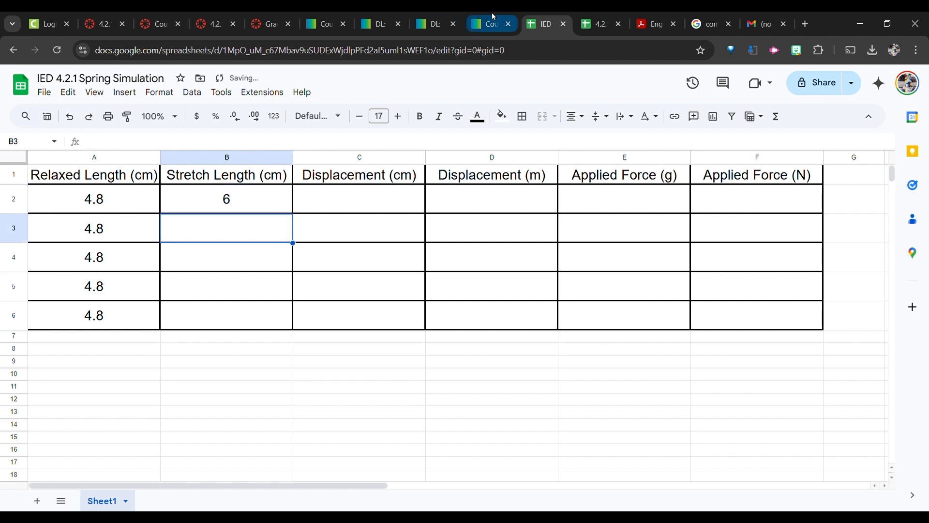
# Return to the simulation and set the hanging mass to 50 g.
pyautogui.moveTo(444, 17); pyautogui.dragTo(485, 21)
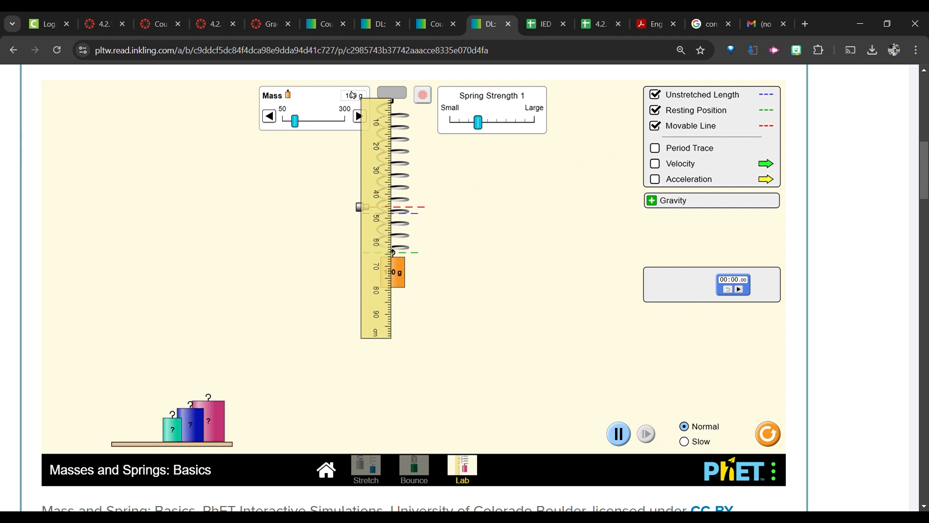
pyautogui.click(273, 117)
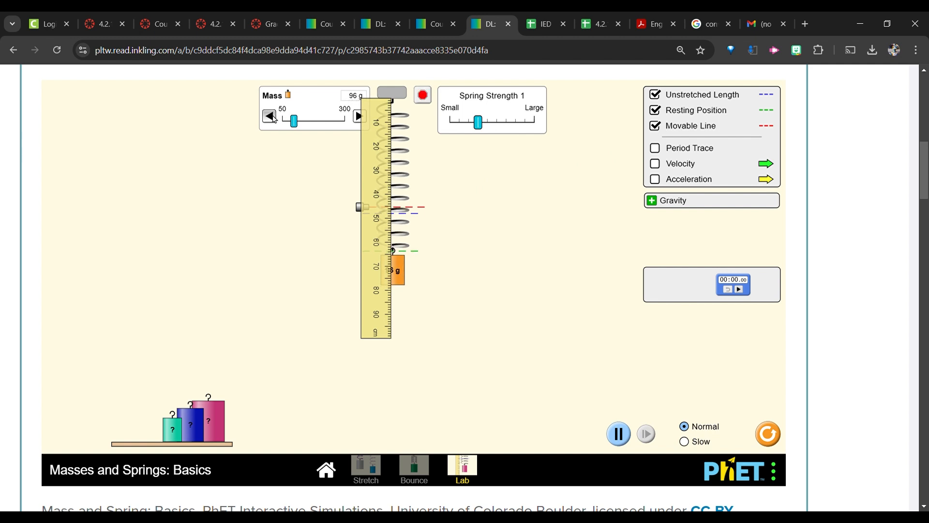
pyautogui.click(275, 119)
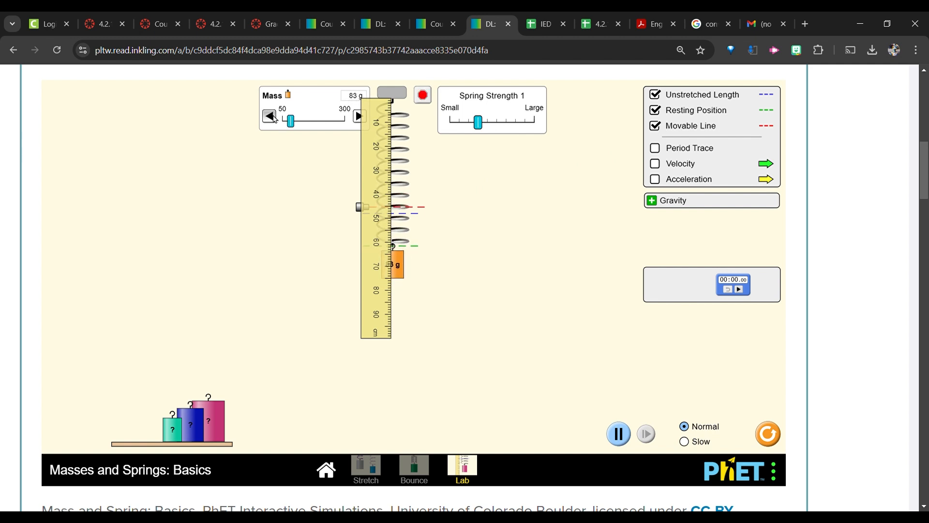
pyautogui.click(274, 117)
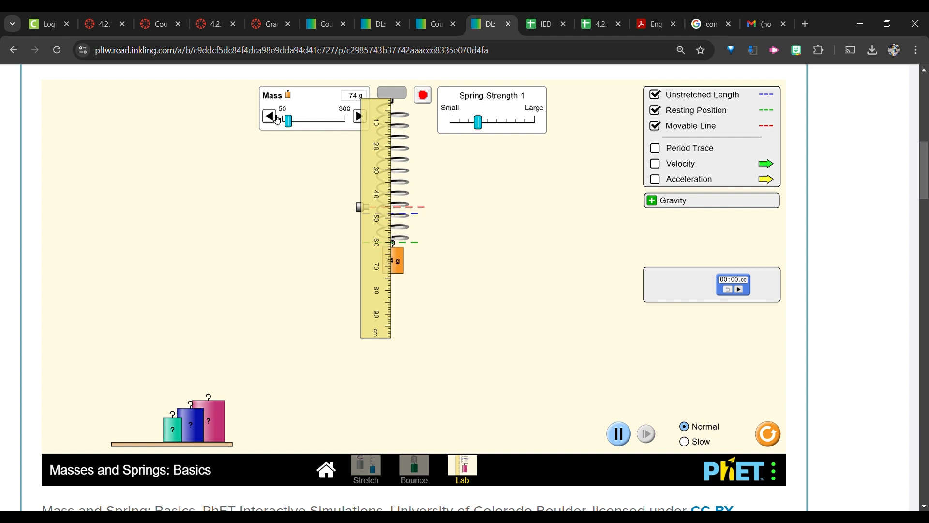
pyautogui.moveTo(293, 121); pyautogui.dragTo(239, 125)
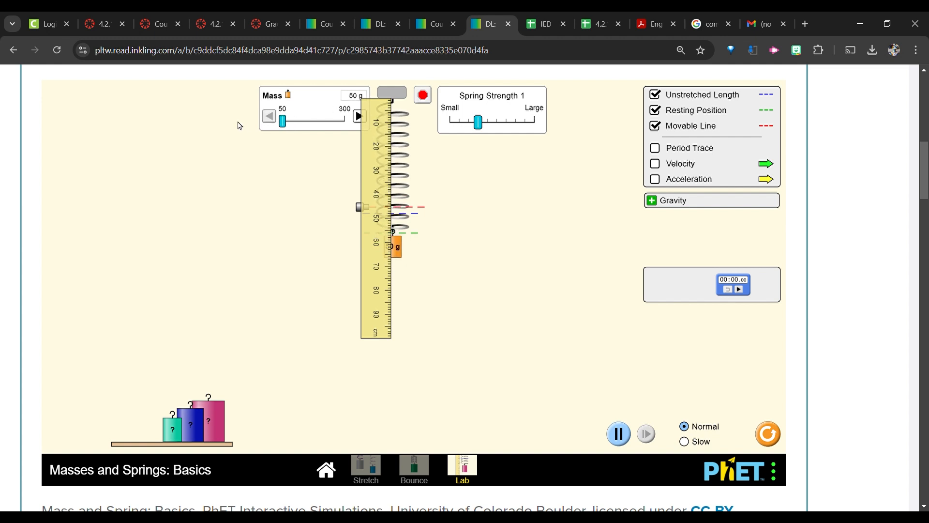
pyautogui.click(425, 97)
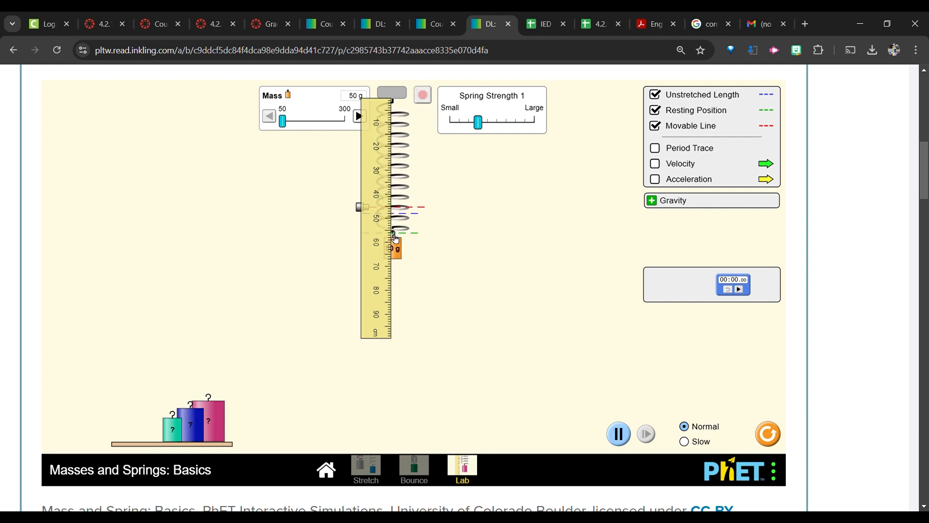
# Increase the hanging mass in the simulation to 74 g.
pyautogui.click(358, 116)
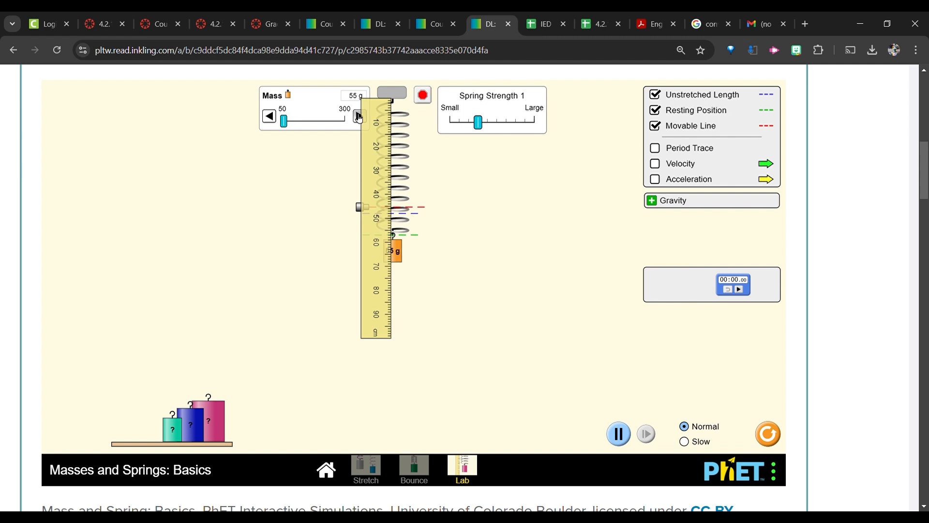
pyautogui.click(358, 116)
pyautogui.click(359, 117)
pyautogui.click(358, 116)
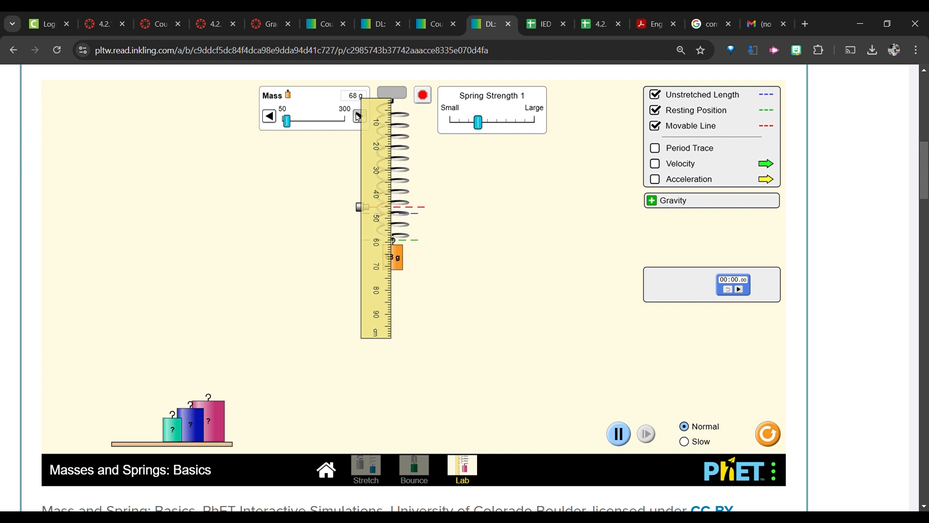
pyautogui.click(358, 116)
pyautogui.click(359, 116)
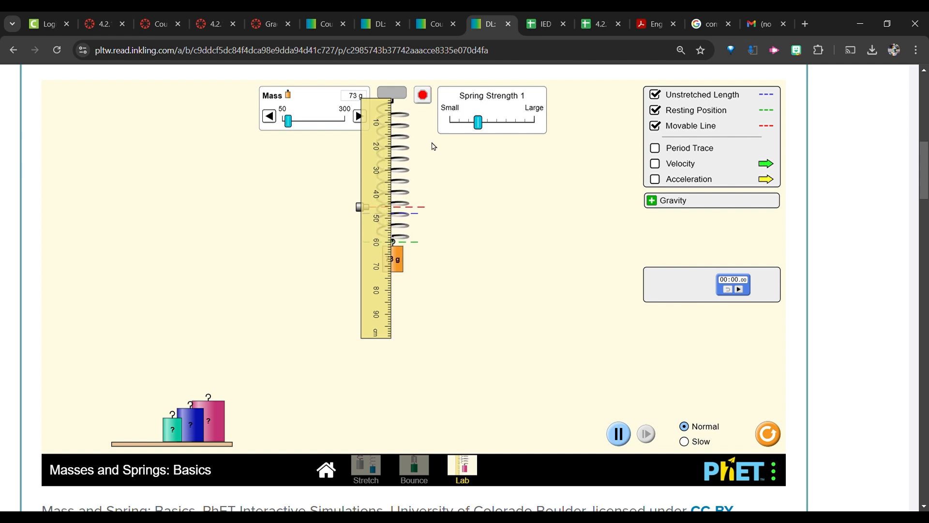
pyautogui.click(430, 95)
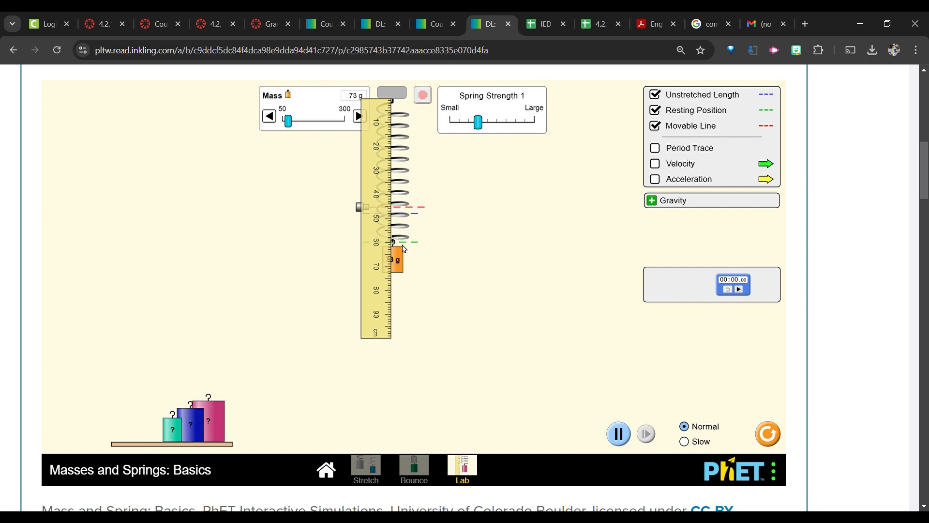
pyautogui.click(358, 116)
pyautogui.click(424, 96)
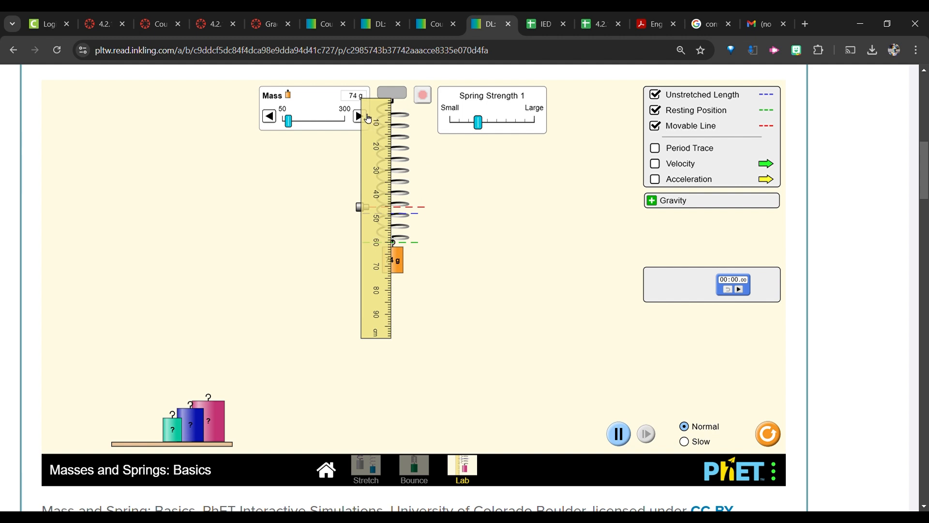
# Return to the spreadsheet and enter 74 as the applied force in grams in E2.
pyautogui.click(536, 16)
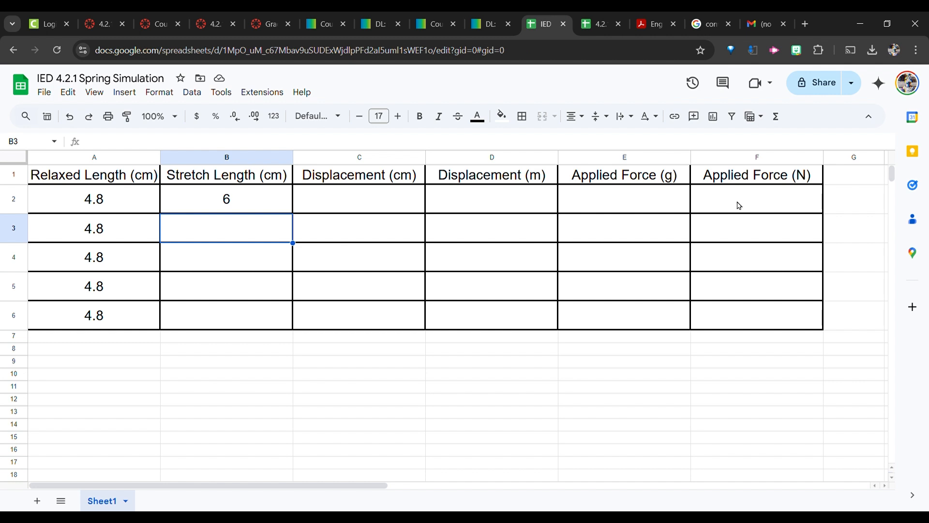
pyautogui.click(628, 209)
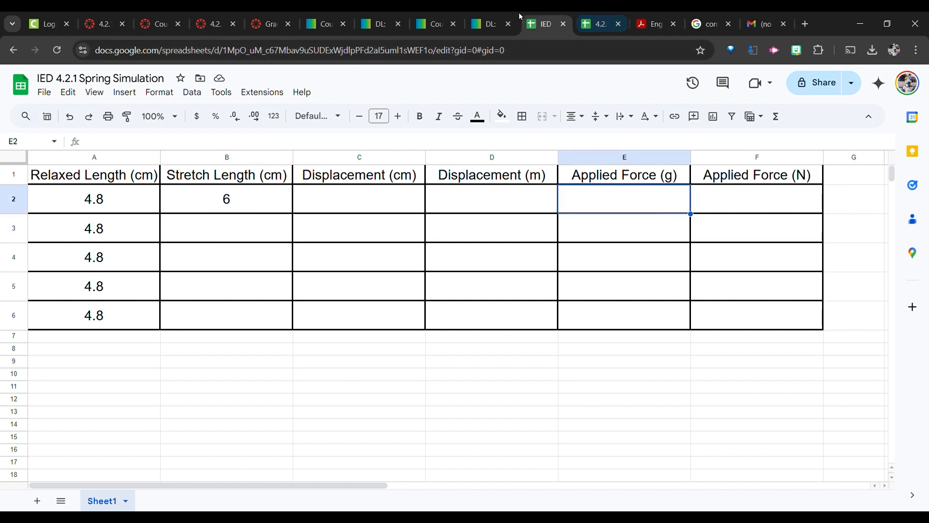
pyautogui.click(502, 17)
pyautogui.click(544, 23)
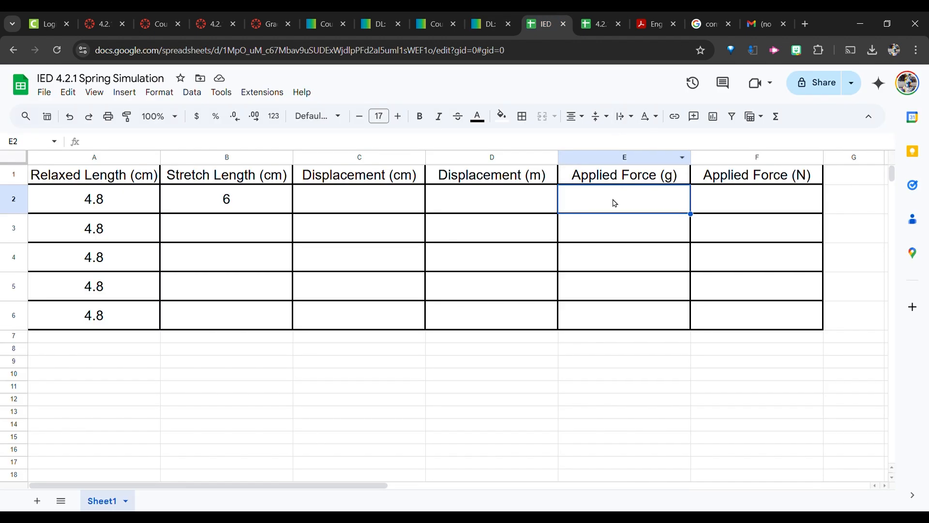
pyautogui.write('74')
pyautogui.press('Return')
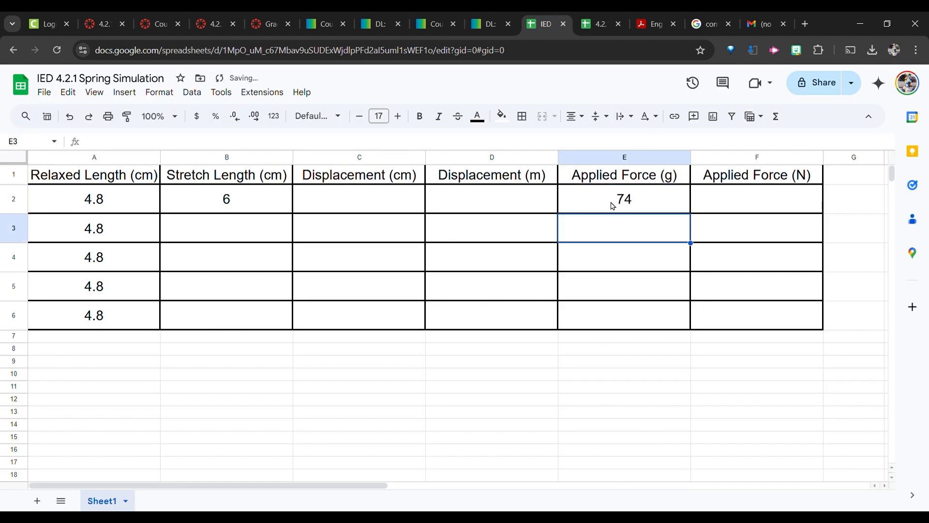
# Enter the formula =B2-A2 in C2 to calculate the displacement in centimetres.
pyautogui.click(319, 198)
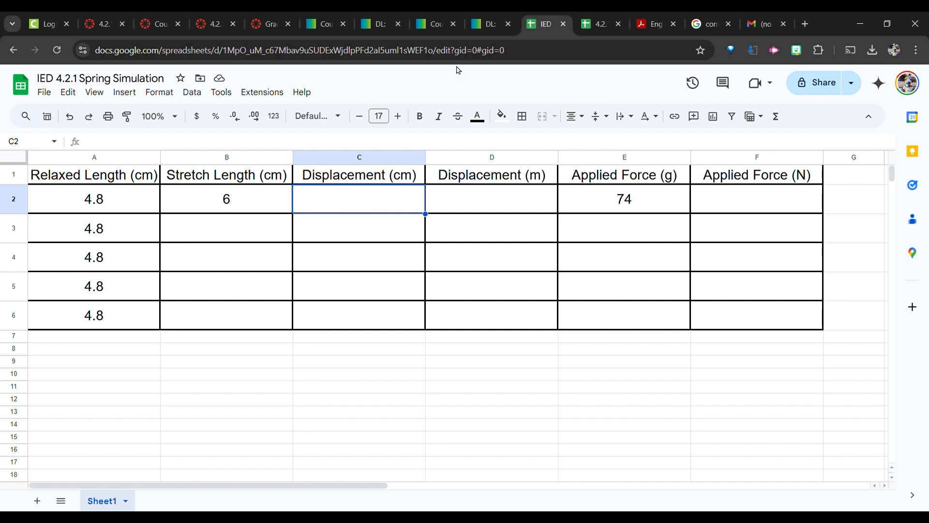
pyautogui.click(349, 149)
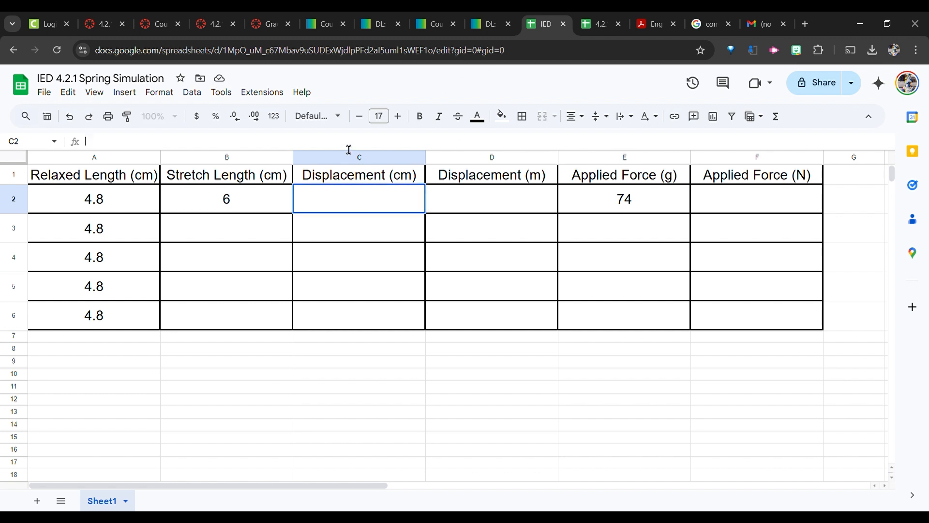
pyautogui.write('=')
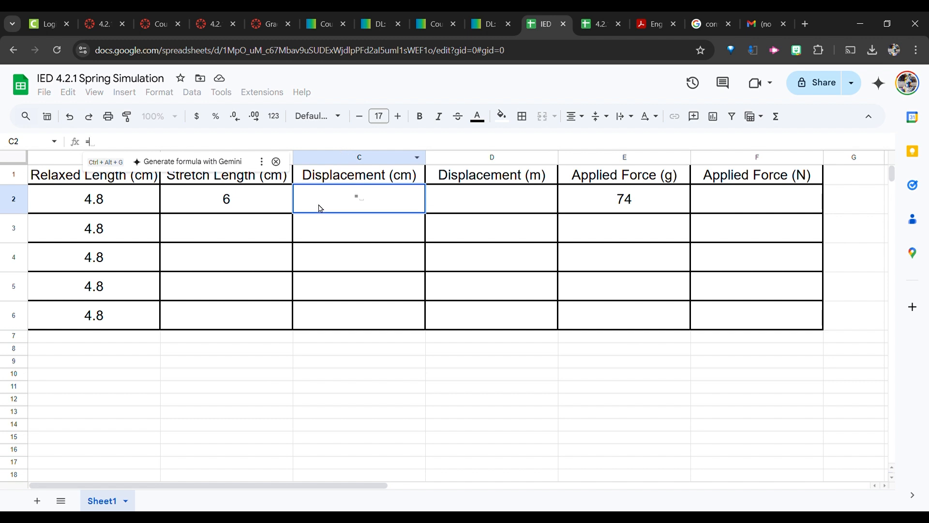
pyautogui.click(256, 204)
pyautogui.write('-')
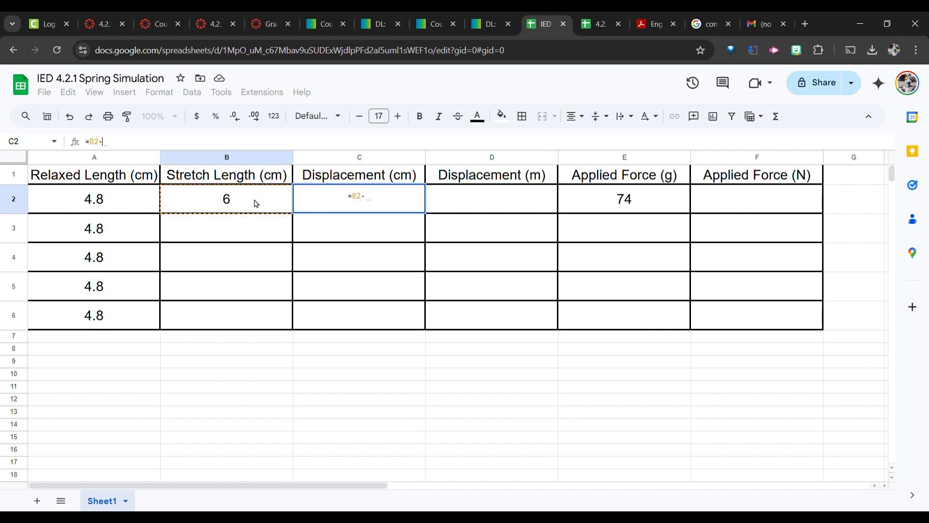
pyautogui.click(114, 207)
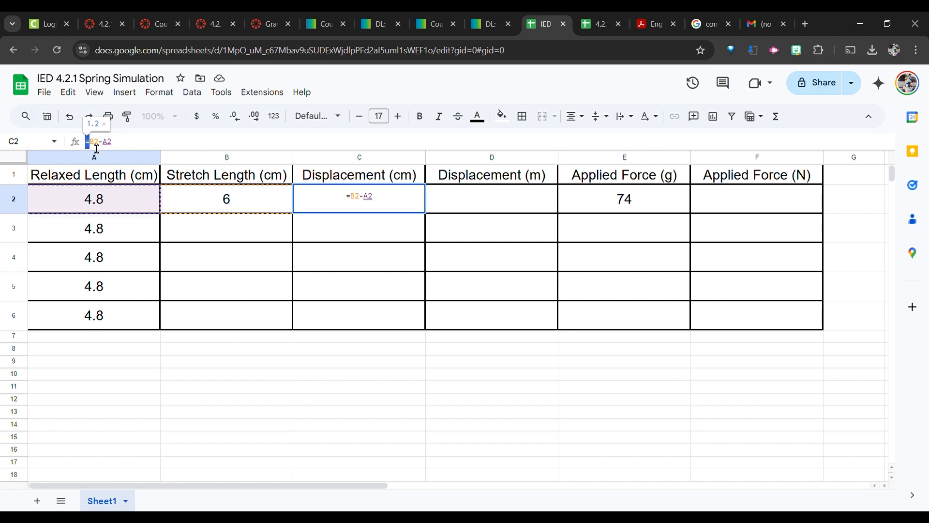
pyautogui.click(128, 152)
pyautogui.press('Return')
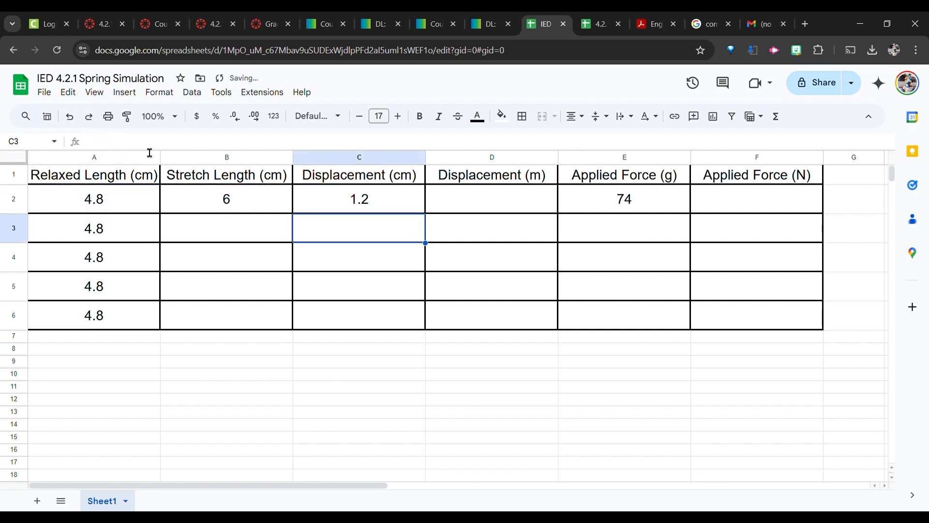
# Fill the displacement formula down from C2 through C6.
pyautogui.click(377, 203)
pyautogui.moveTo(432, 220); pyautogui.dragTo(424, 322)
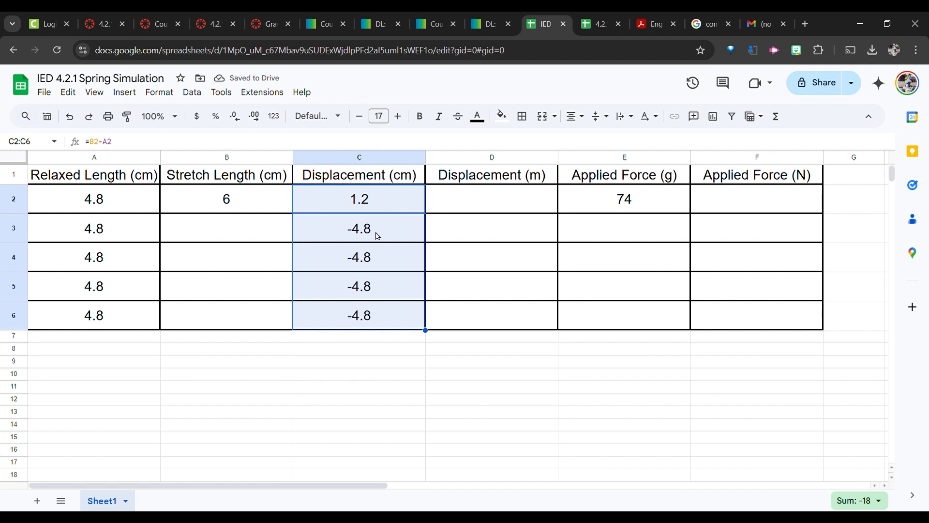
pyautogui.click(360, 232)
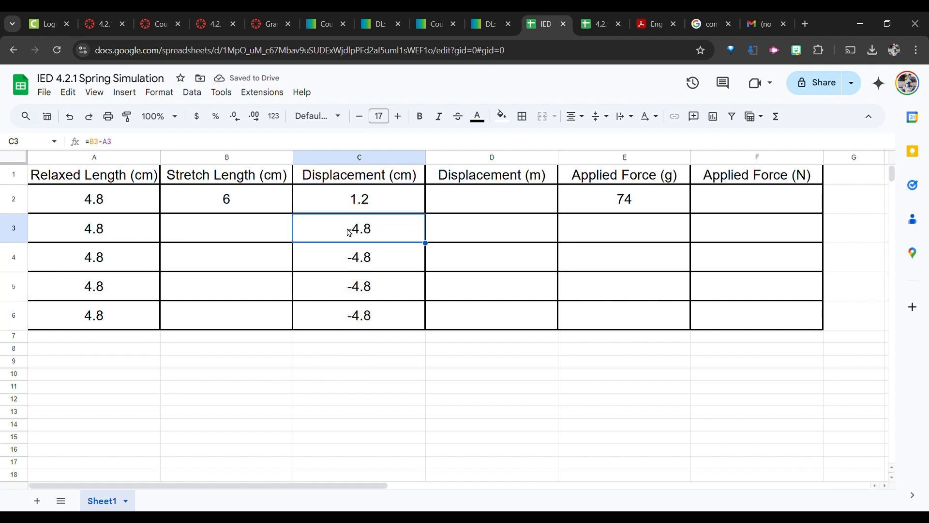
# Enter stretch lengths 6.5, 7.5 and 8 in cells B3 to B5.
pyautogui.click(257, 228)
pyautogui.write('6.5')
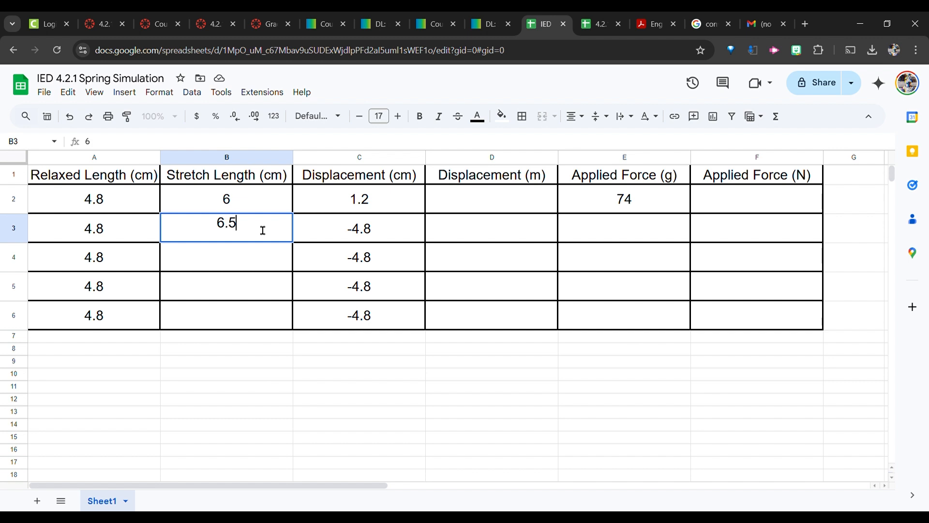
pyautogui.press('Return')
pyautogui.write('7.5')
pyautogui.press('Return')
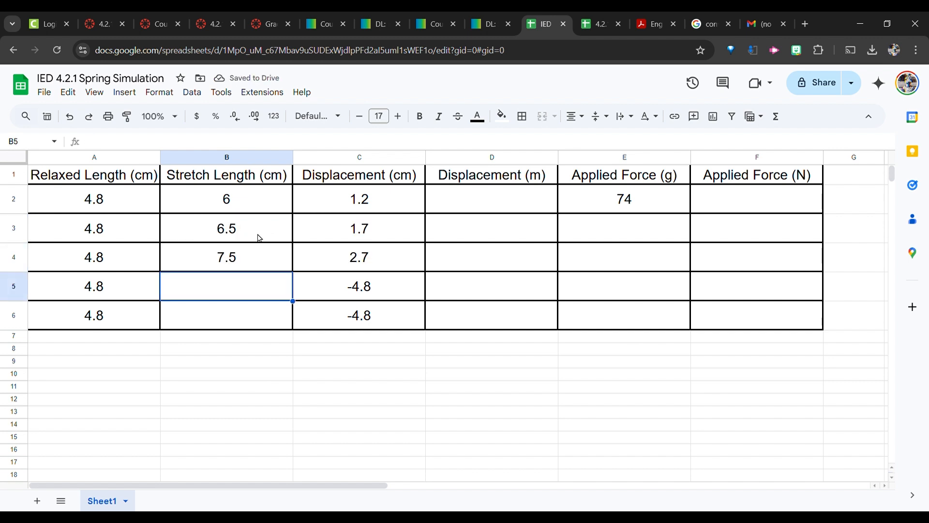
pyautogui.write('8')
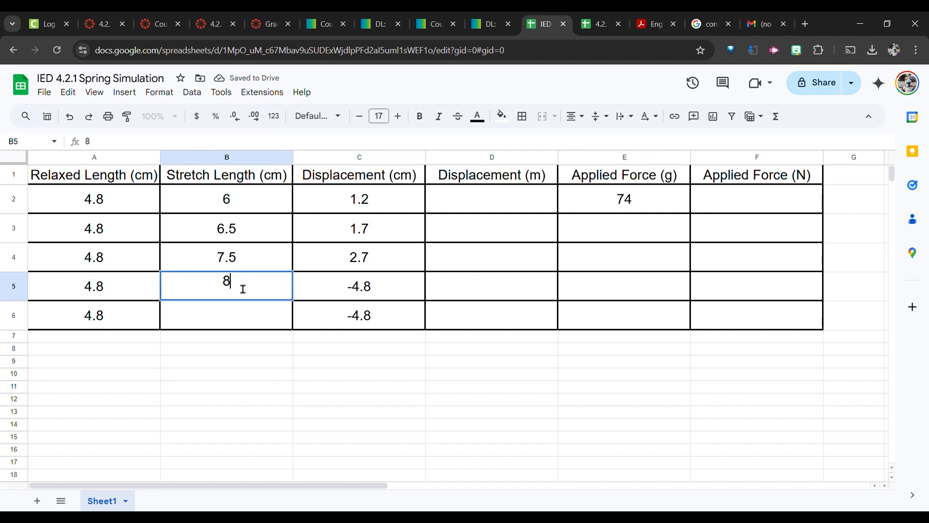
pyautogui.press('Return')
# Re-enter the stretch lengths as 7.0, 7.5 and 8 in cells B4 to B6.
pyautogui.click(244, 254)
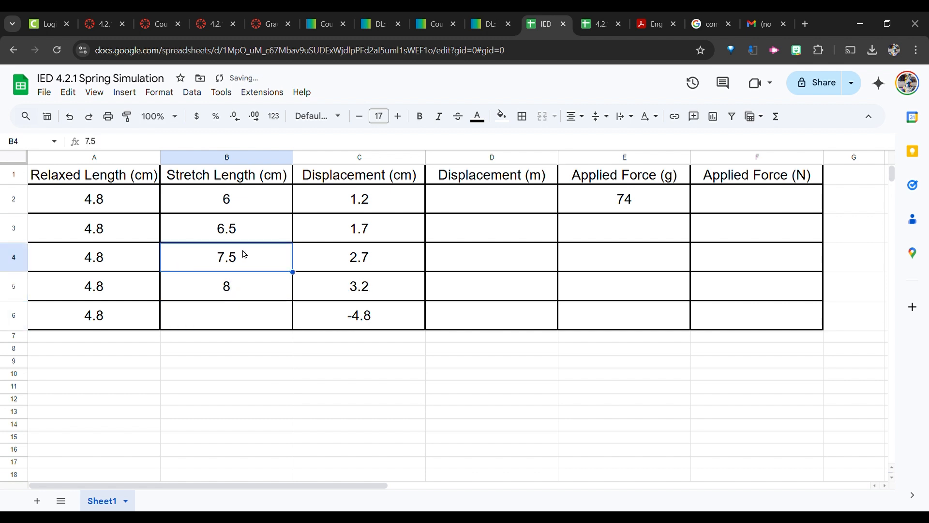
pyautogui.write('7.0')
pyautogui.press('Return')
pyautogui.write('7.5')
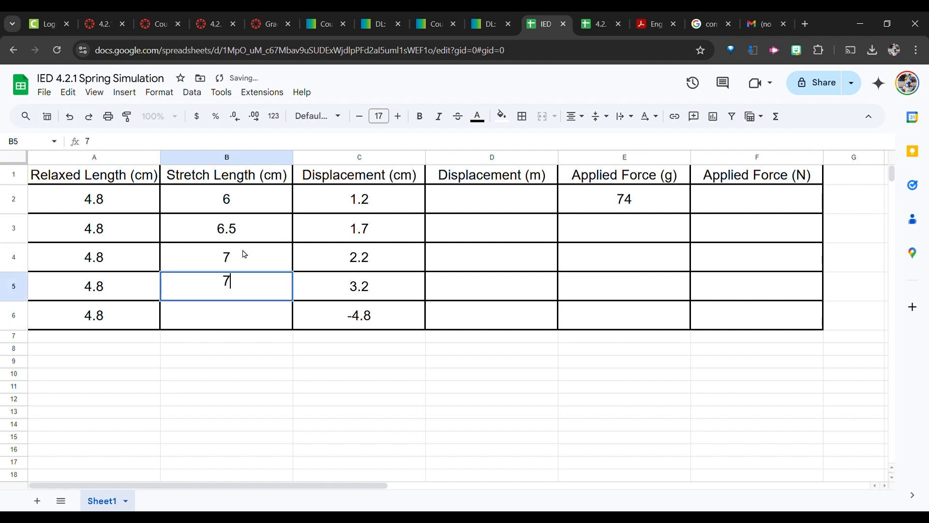
pyautogui.press('Return')
pyautogui.write('8')
pyautogui.press('Return')
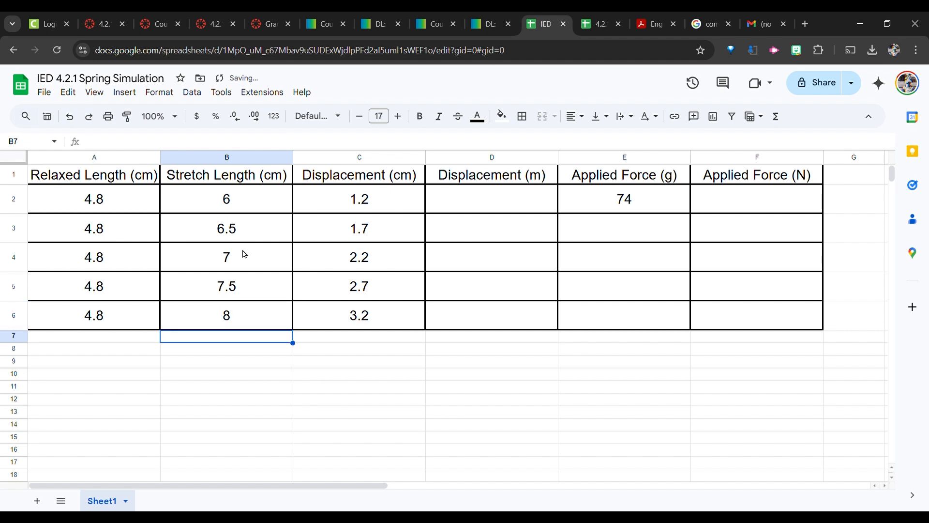
pyautogui.click(255, 200)
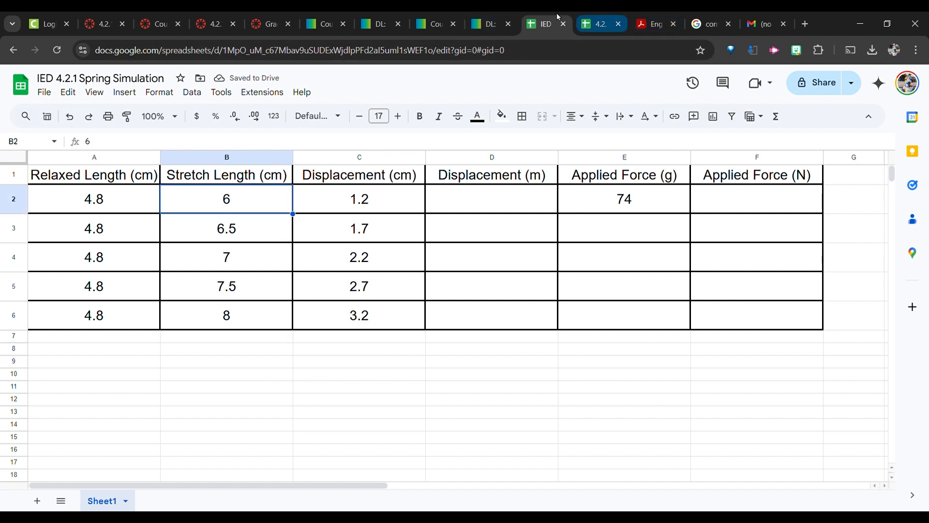
pyautogui.click(488, 23)
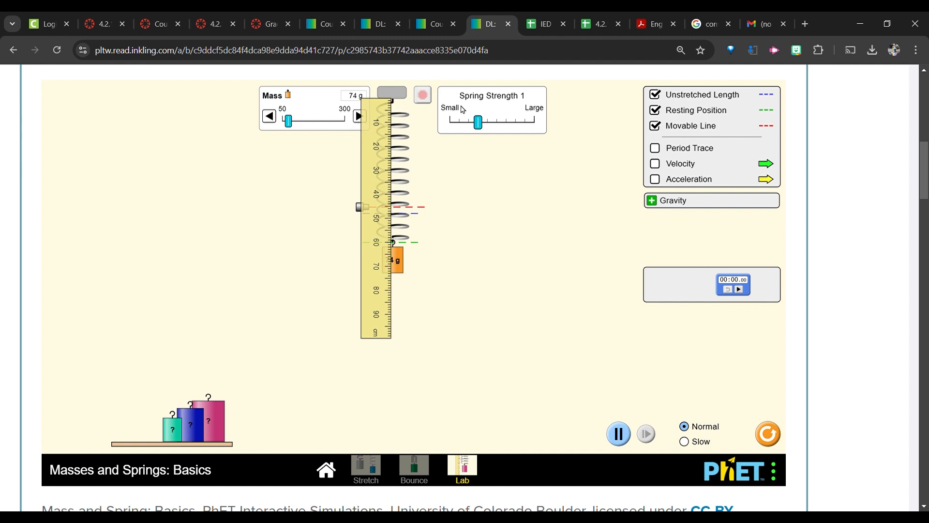
pyautogui.click(525, 26)
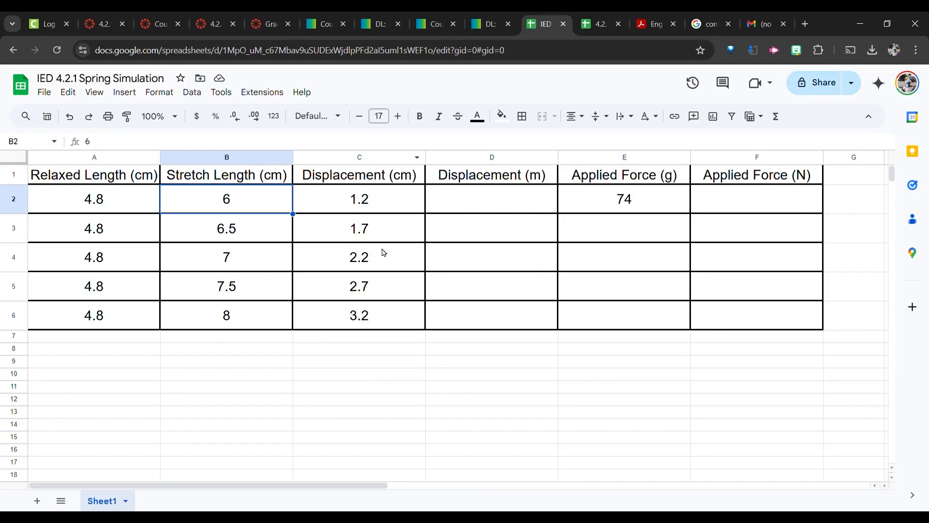
# Enter the formula =C2/100 in D2 to convert the displacement to metres.
pyautogui.click(464, 203)
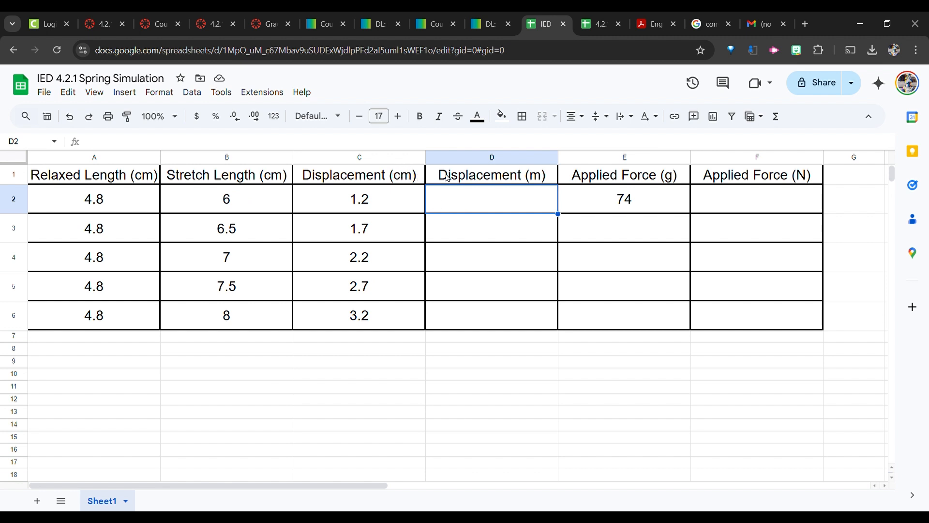
pyautogui.click(464, 145)
pyautogui.write('=')
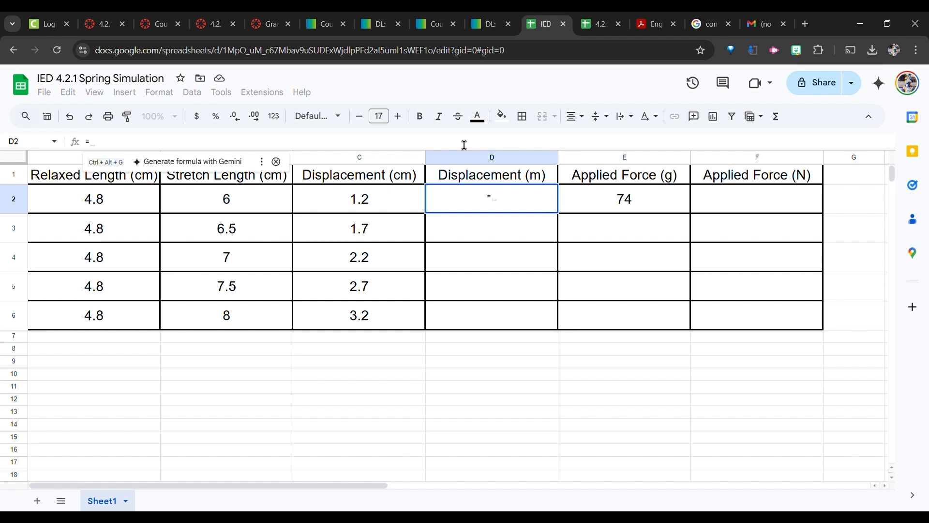
pyautogui.click(370, 204)
pyautogui.write('/100')
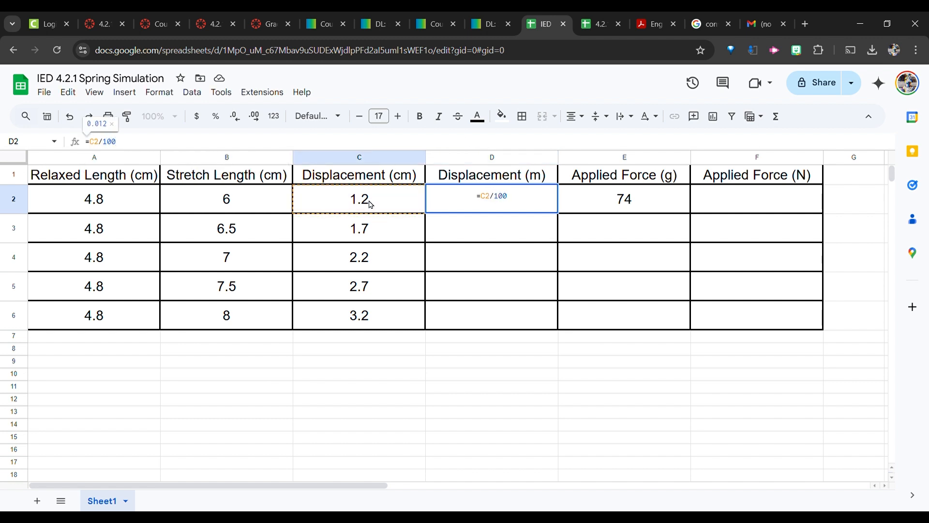
pyautogui.press('Return')
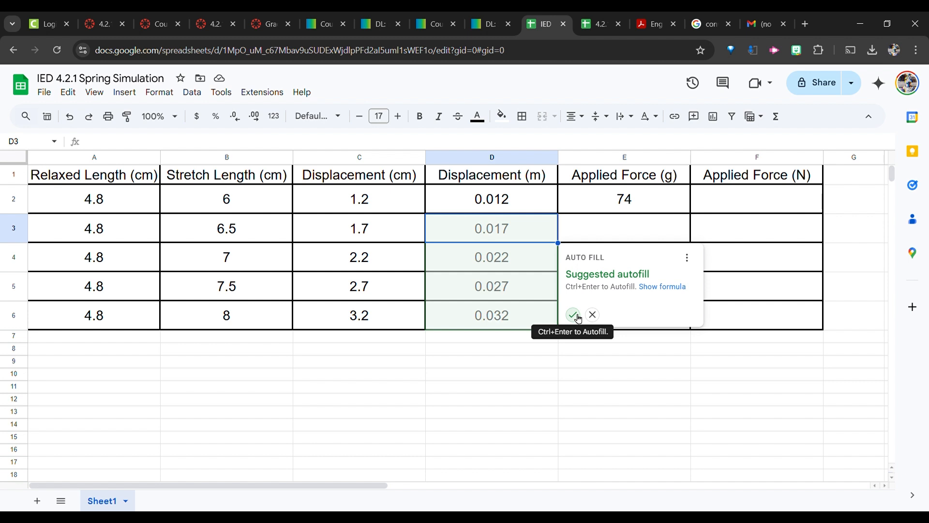
# Dismiss the autofill suggestion and fill the D2 formula down through D6.
pyautogui.click(592, 315)
pyautogui.click(527, 206)
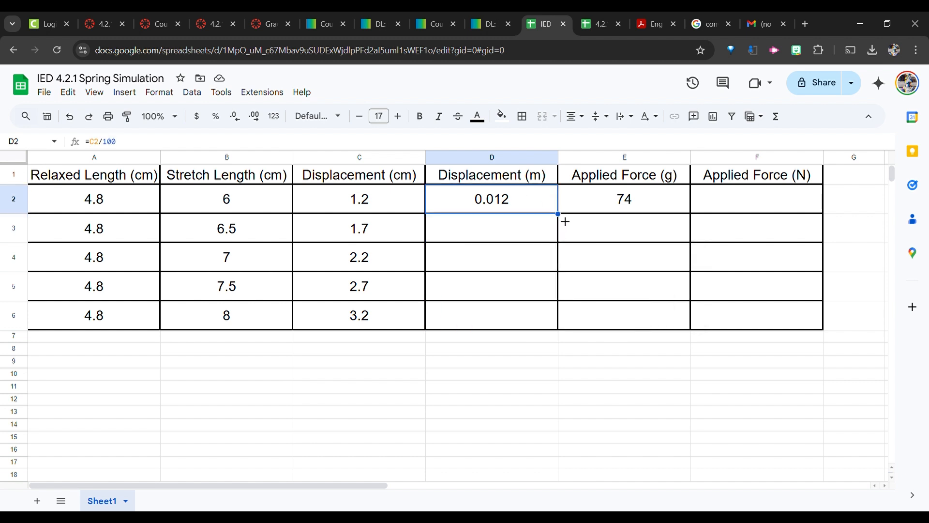
pyautogui.moveTo(565, 221); pyautogui.dragTo(561, 328)
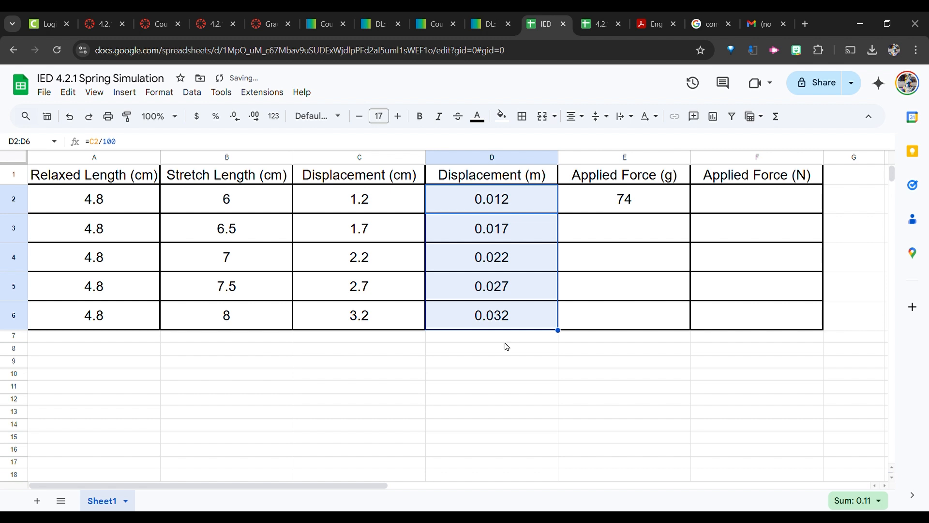
pyautogui.click(759, 197)
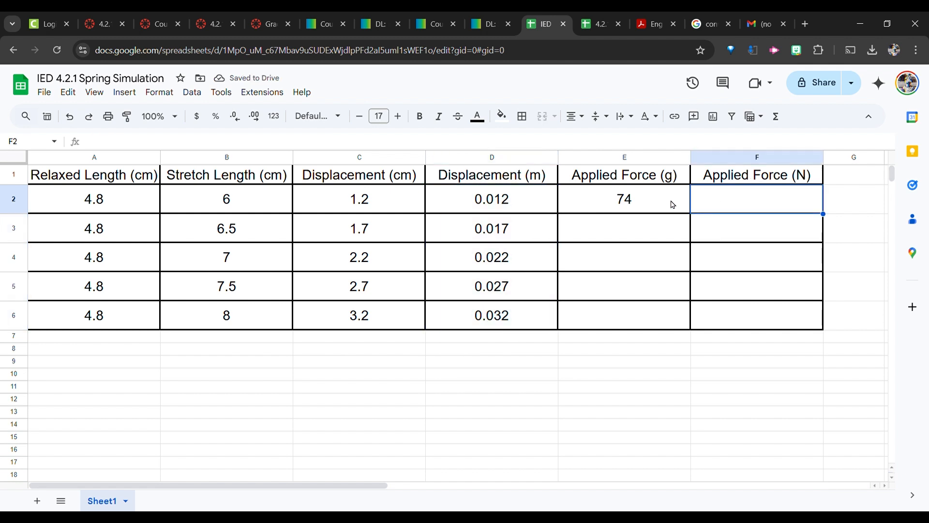
pyautogui.click(658, 200)
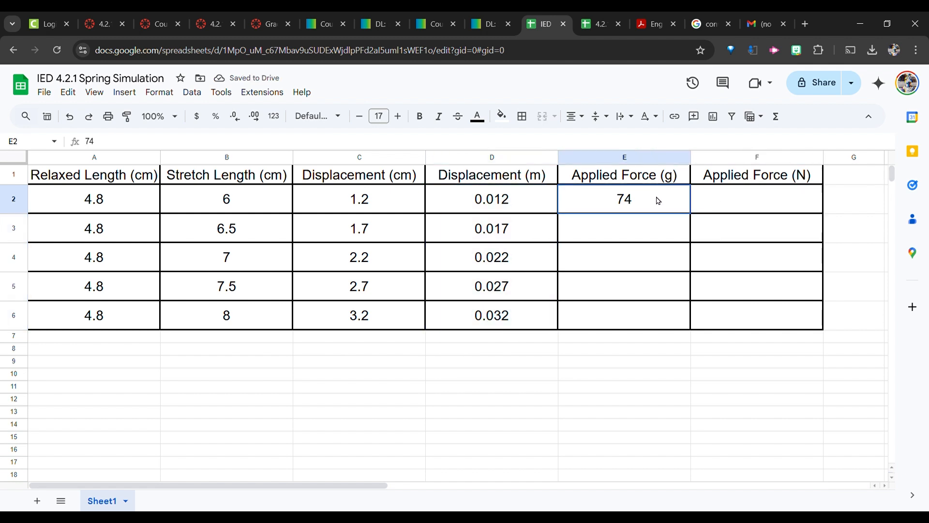
pyautogui.click(755, 201)
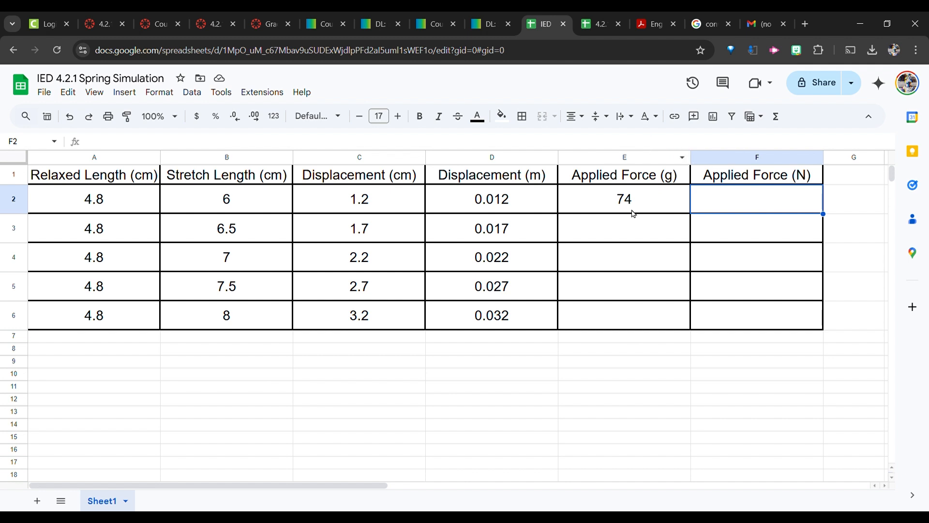
# Enter the formula =E2/1000*9.81 in F2 to convert the applied force from grams to newtons.
pyautogui.click(668, 146)
pyautogui.write('=')
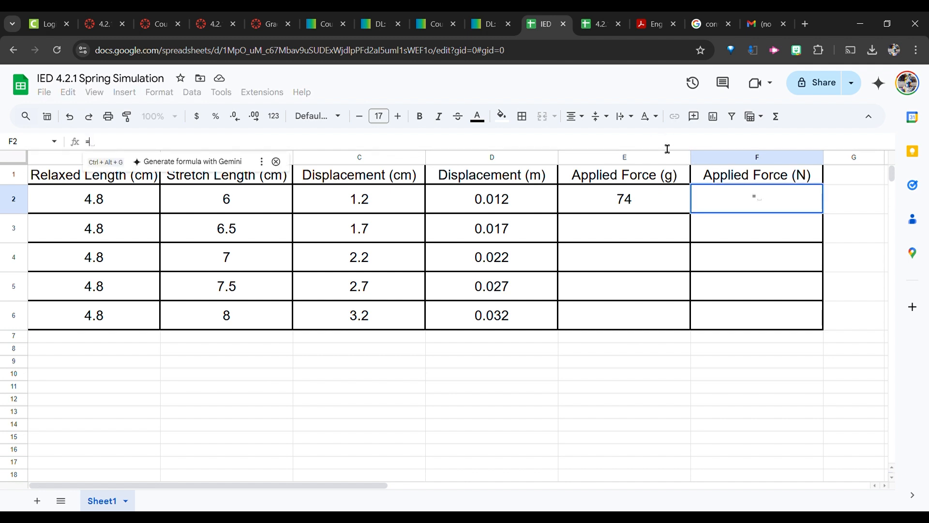
pyautogui.click(636, 202)
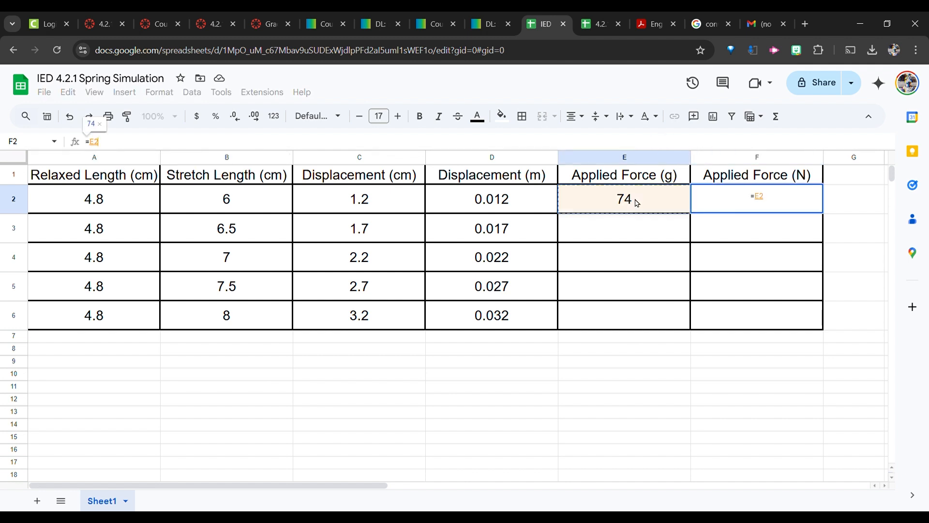
pyautogui.write('/1000')
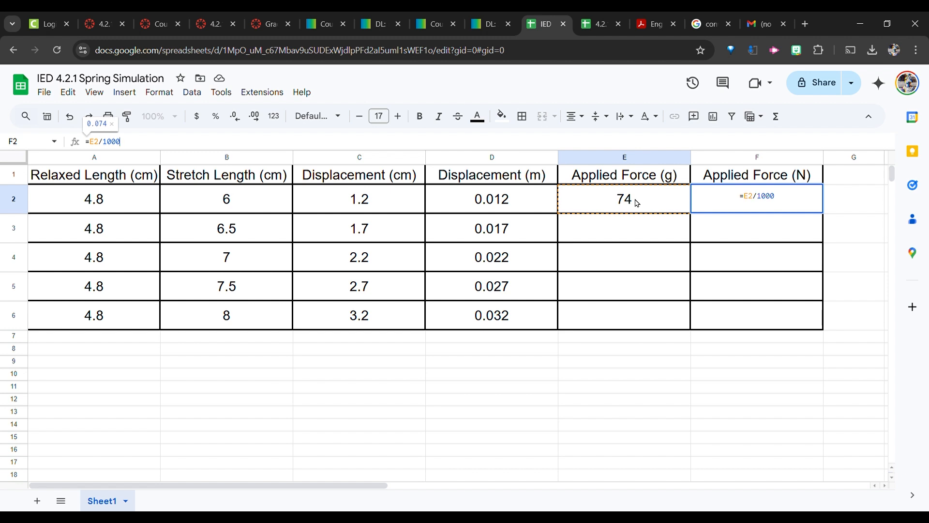
pyautogui.write('*9.81')
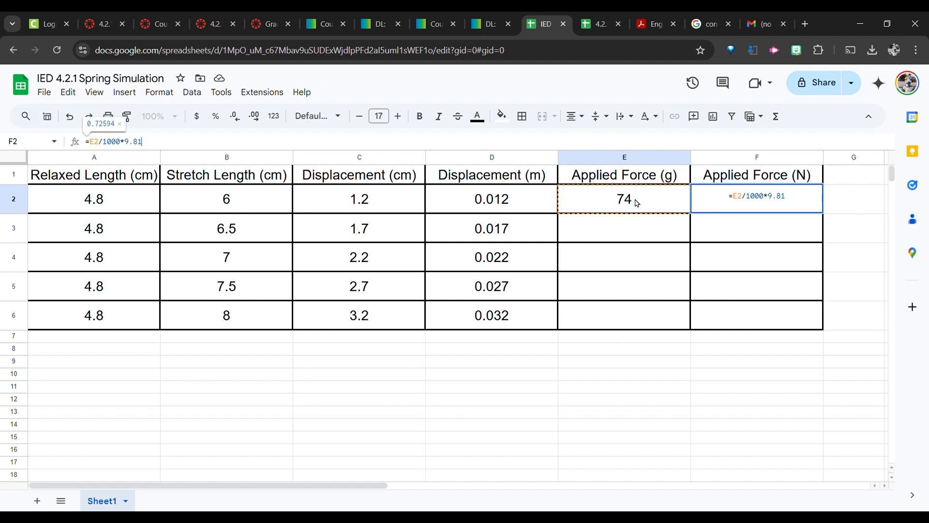
pyautogui.press('Return')
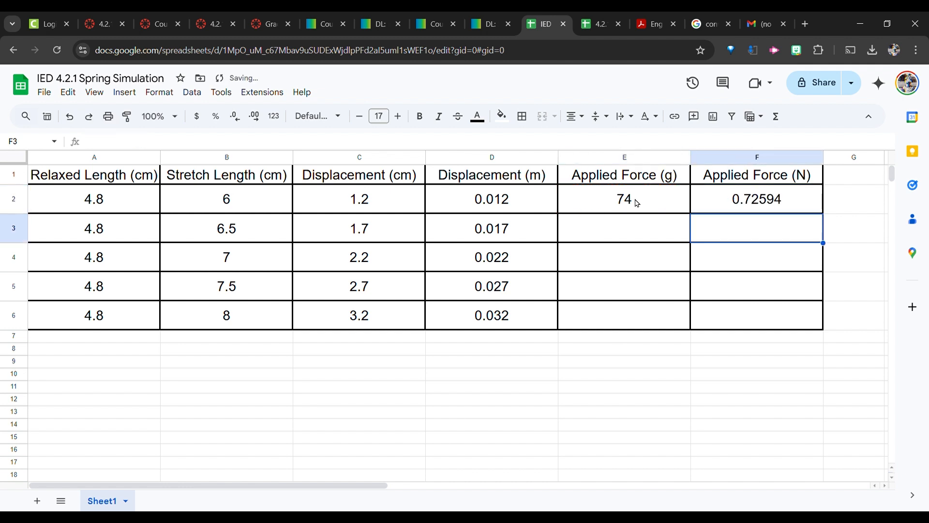
# Review the grams-to-newtons search result, the simulation, and the spreadsheet's displacement and force columns.
pyautogui.click(704, 16)
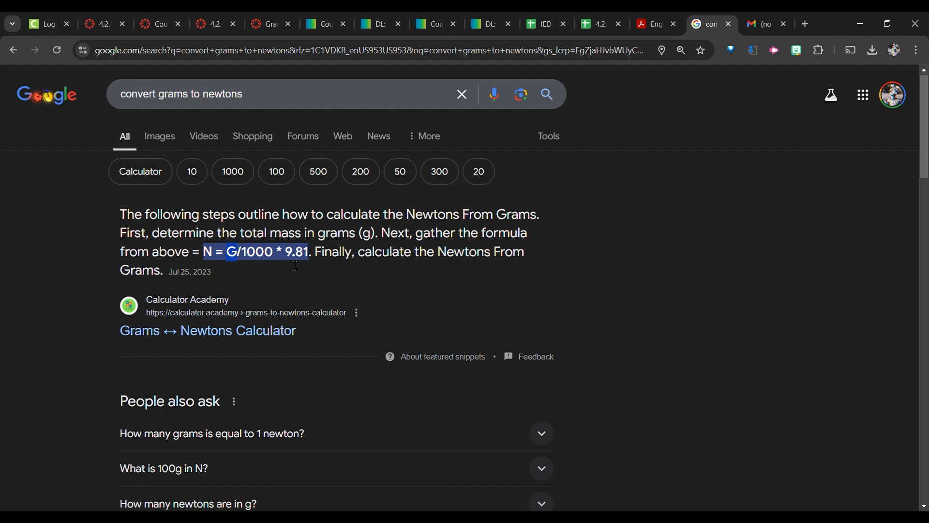
pyautogui.click(545, 23)
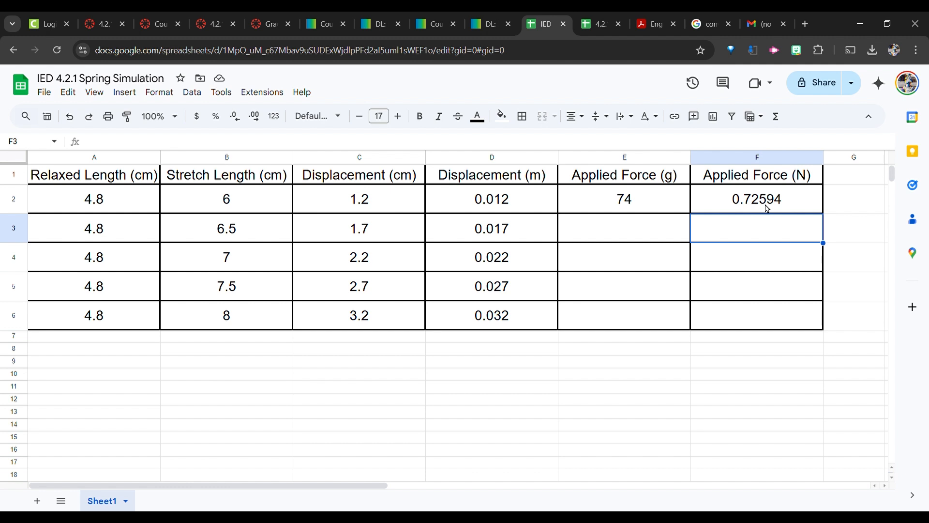
pyautogui.click(492, 26)
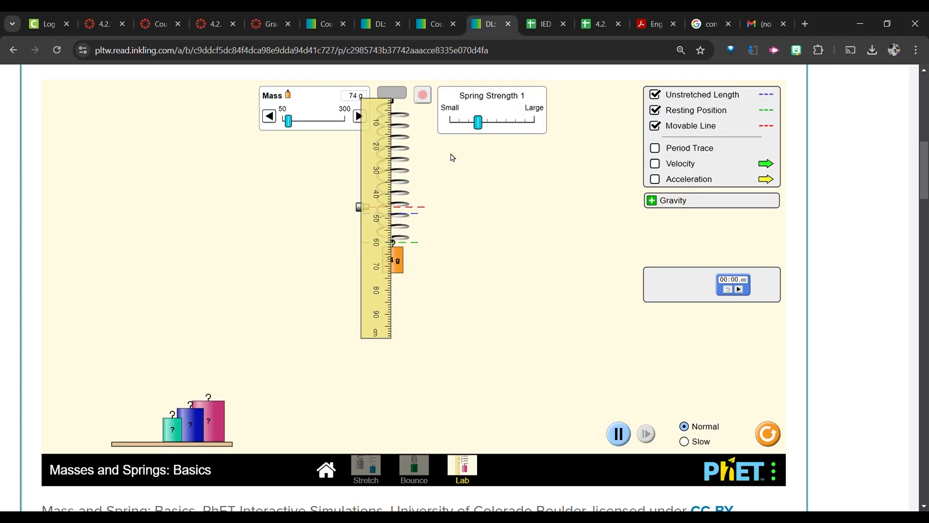
pyautogui.click(544, 22)
pyautogui.click(237, 227)
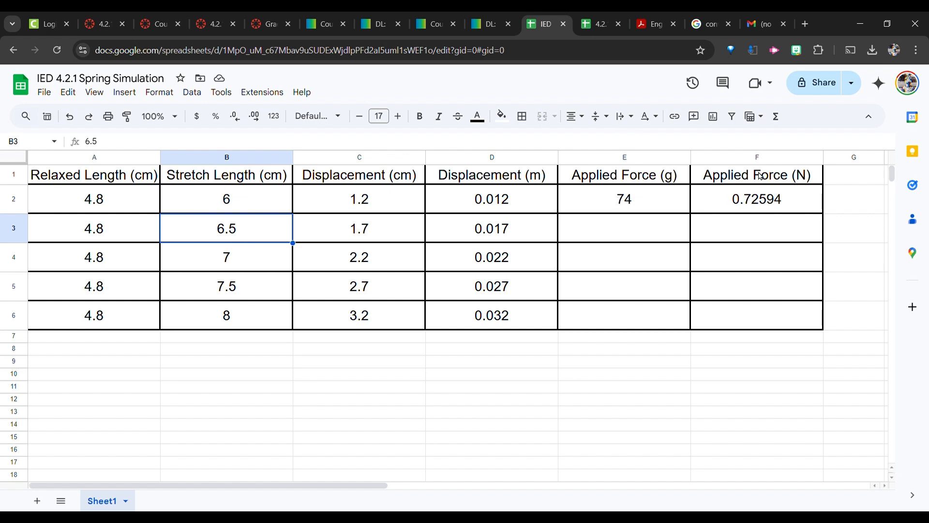
pyautogui.moveTo(760, 176); pyautogui.dragTo(753, 315)
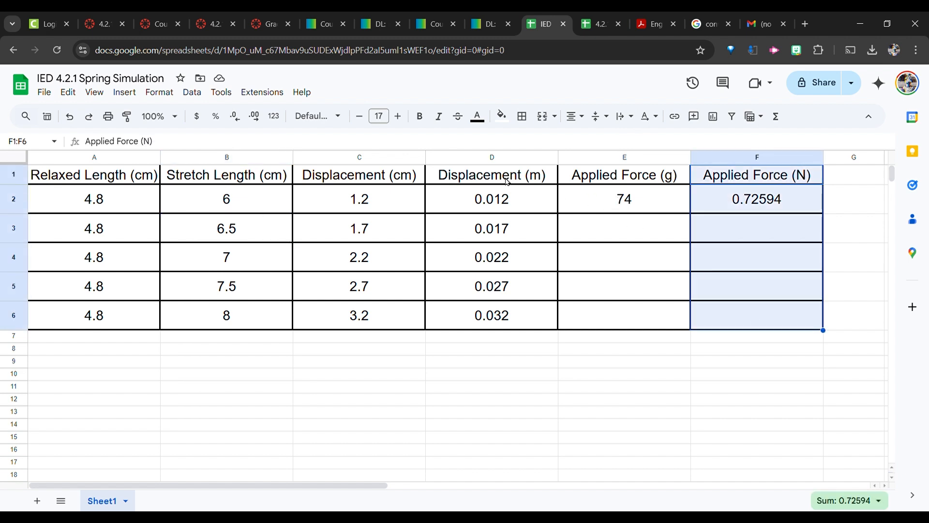
pyautogui.moveTo(504, 180); pyautogui.dragTo(514, 315)
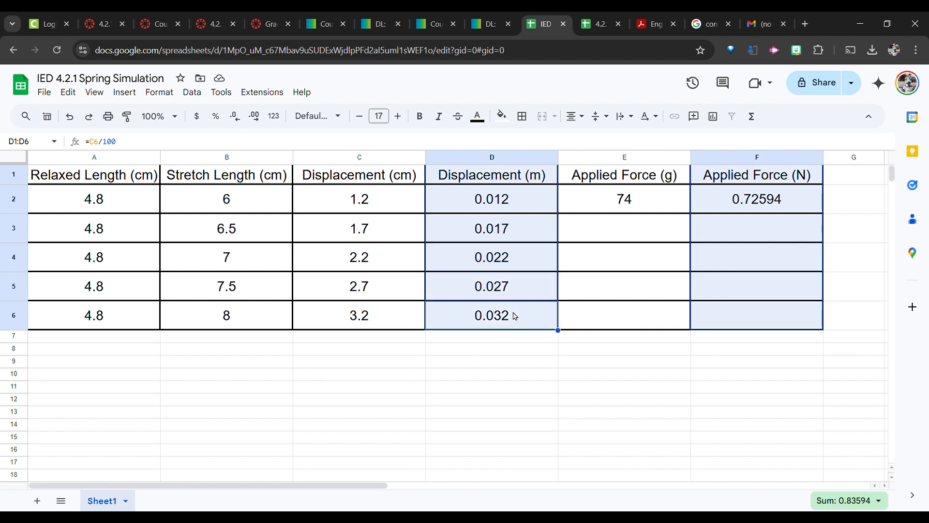
pyautogui.click(177, 428)
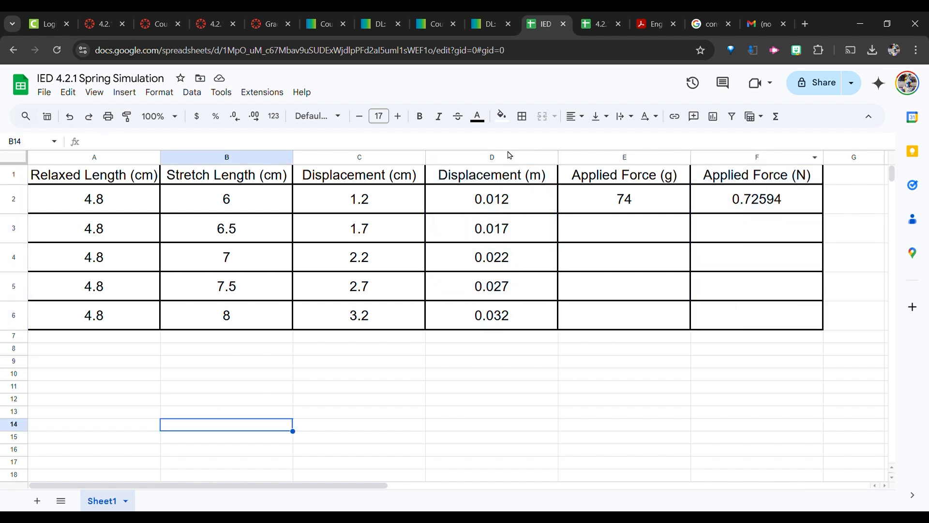
# Rename Sheet1 to Raw Data.
pyautogui.doubleClick(100, 503)
pyautogui.write('R')
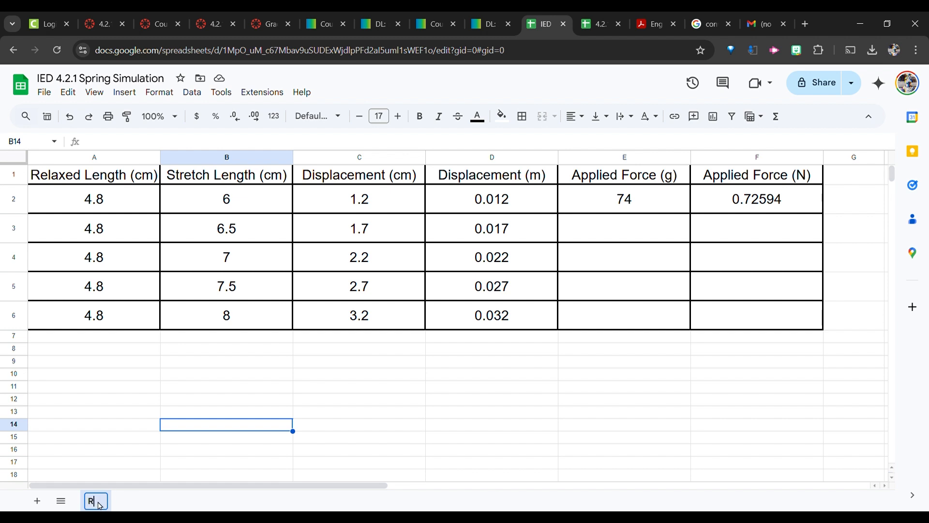
pyautogui.write('aw Data')
pyautogui.press('Return')
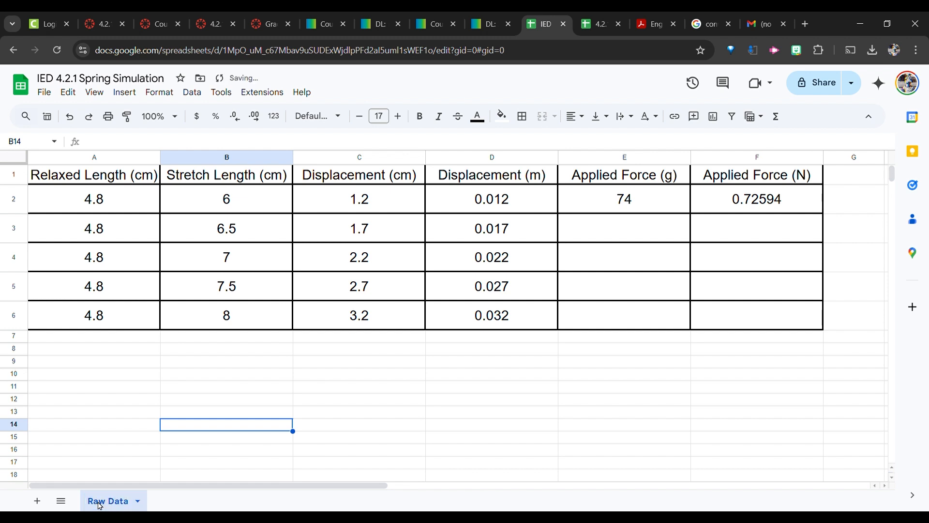
# Add a new sheet and name it Filtered.
pyautogui.click(37, 501)
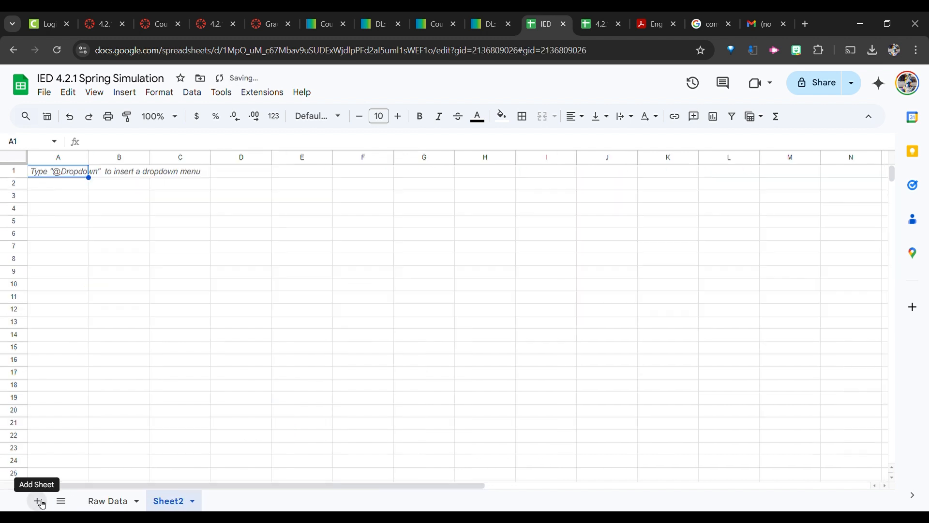
pyautogui.doubleClick(168, 502)
pyautogui.write('Filtered')
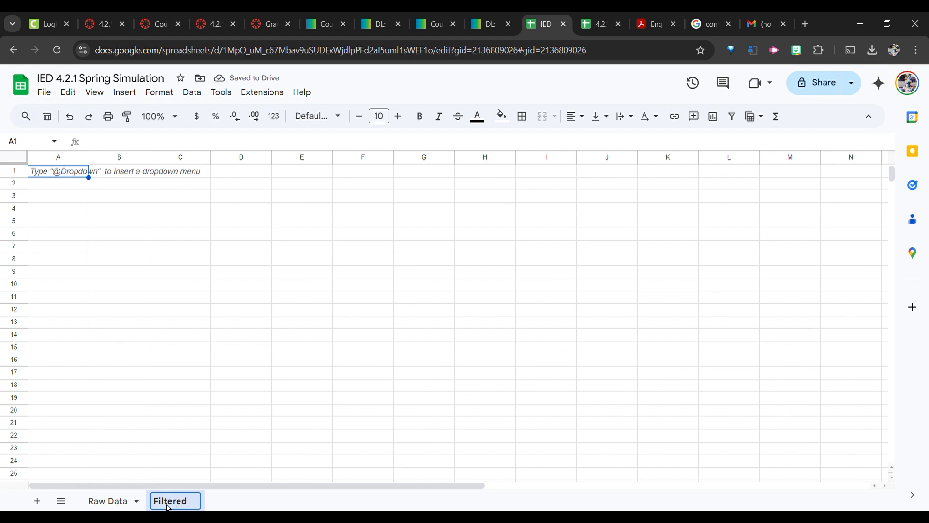
pyautogui.press('Return')
# Examine the Displacement (m) and Applied Force (N) columns on Raw Data alongside the empty Filtered sheet.
pyautogui.click(109, 504)
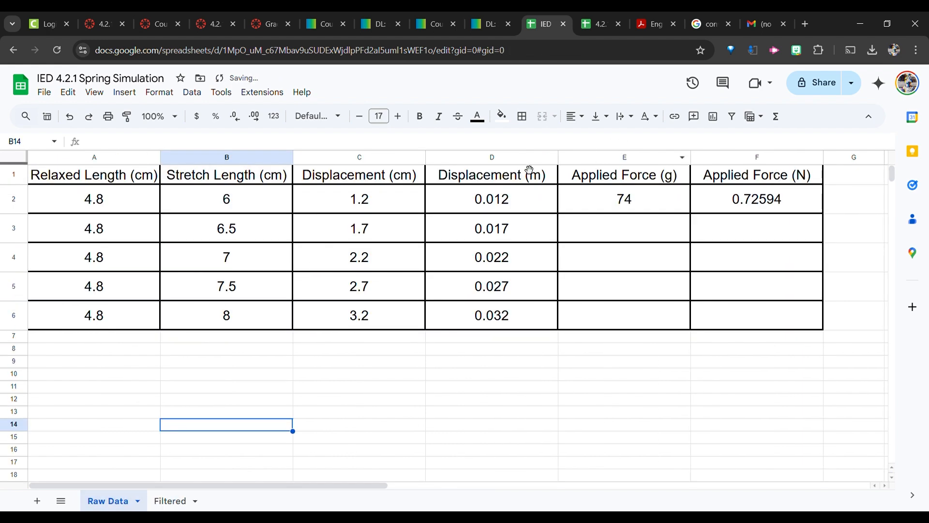
pyautogui.click(509, 174)
pyautogui.keyDown('shift'); pyautogui.click(508, 317); pyautogui.keyUp('shift')
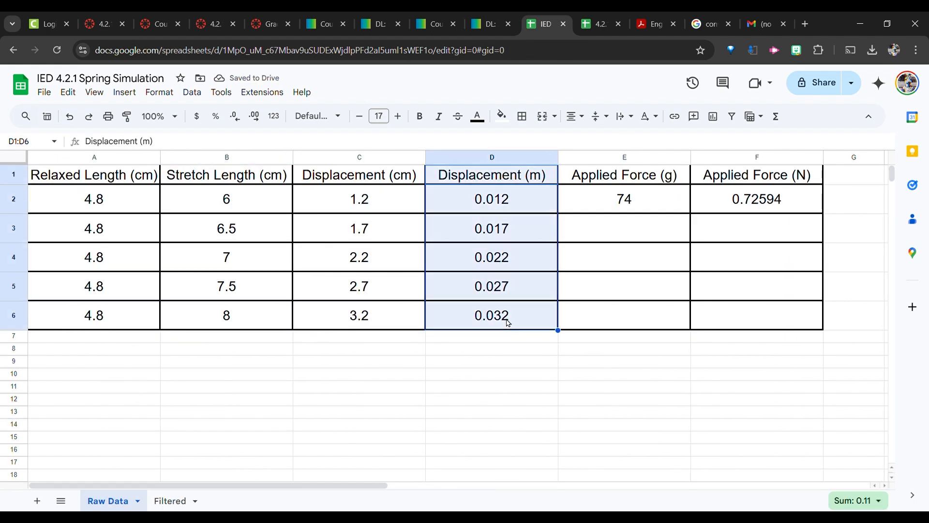
pyautogui.click(777, 175)
pyautogui.keyDown('shift'); pyautogui.click(774, 316); pyautogui.keyUp('shift')
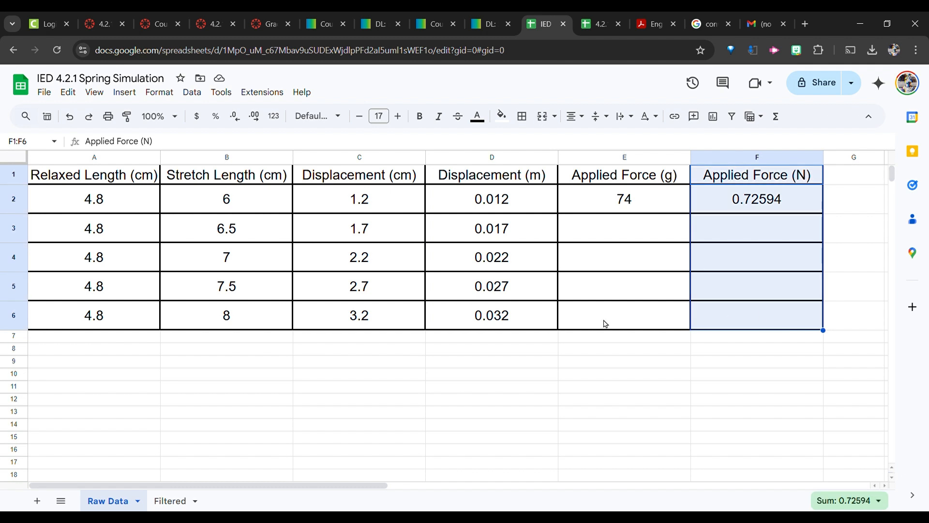
pyautogui.click(173, 503)
pyautogui.click(65, 178)
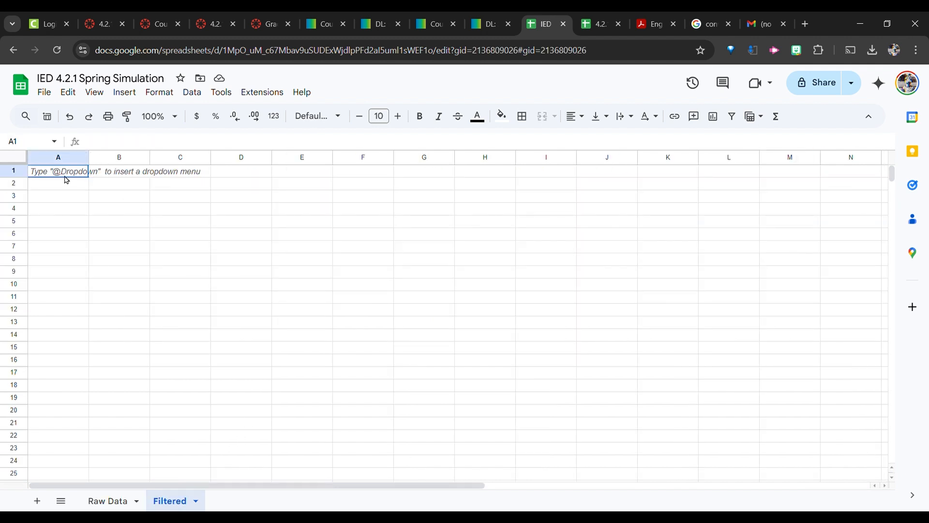
pyautogui.keyDown('shift'); pyautogui.click(130, 251); pyautogui.keyUp('shift')
pyautogui.click(112, 502)
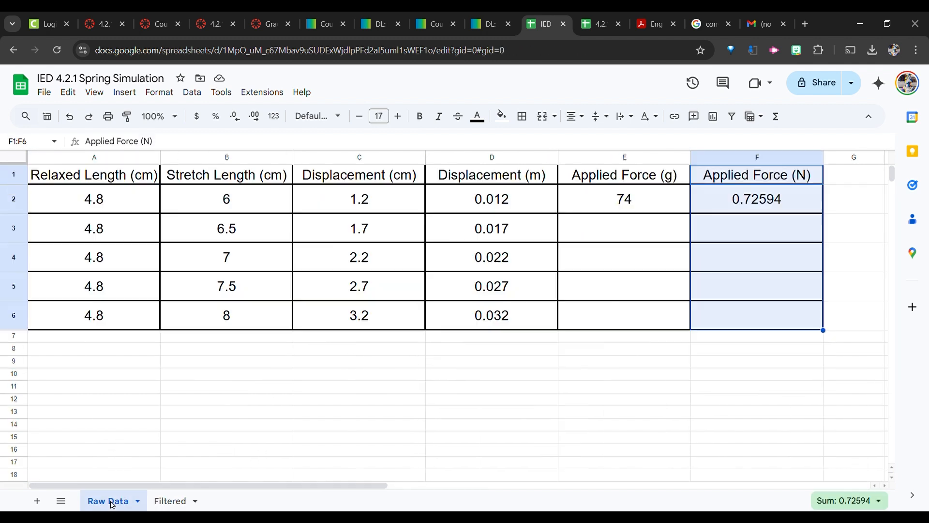
pyautogui.click(460, 380)
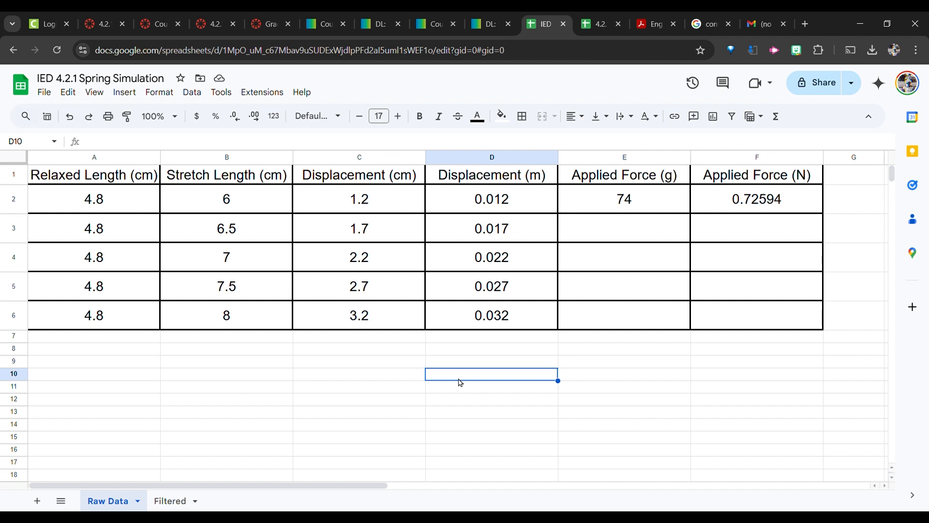